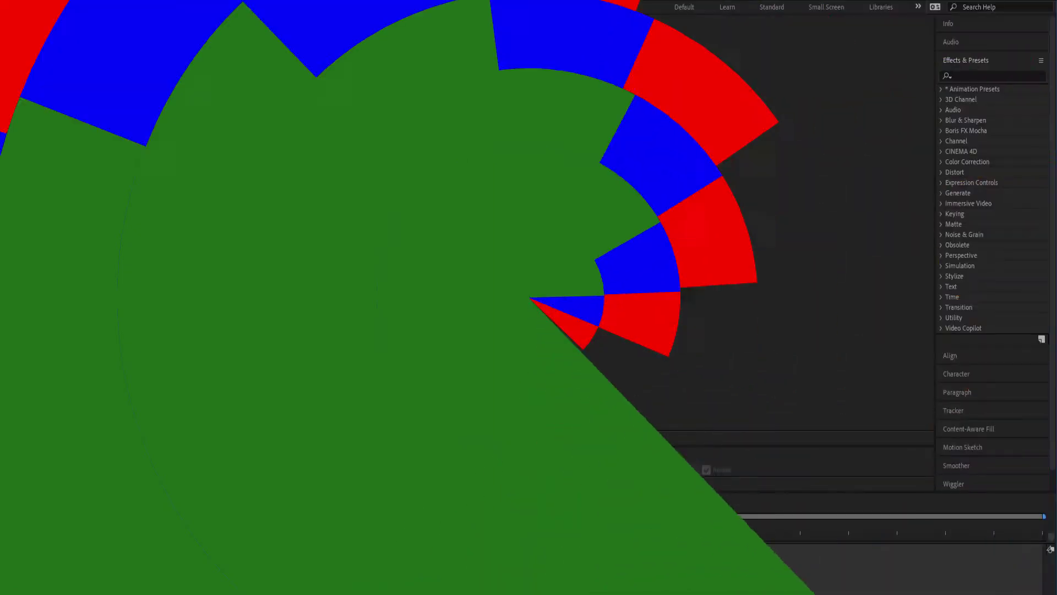
Create two 1920×1080, 30 fps compositions, 'Main' and then 'LogoAnim'.
{"action": "left_click", "coordinate": [482, 230]}
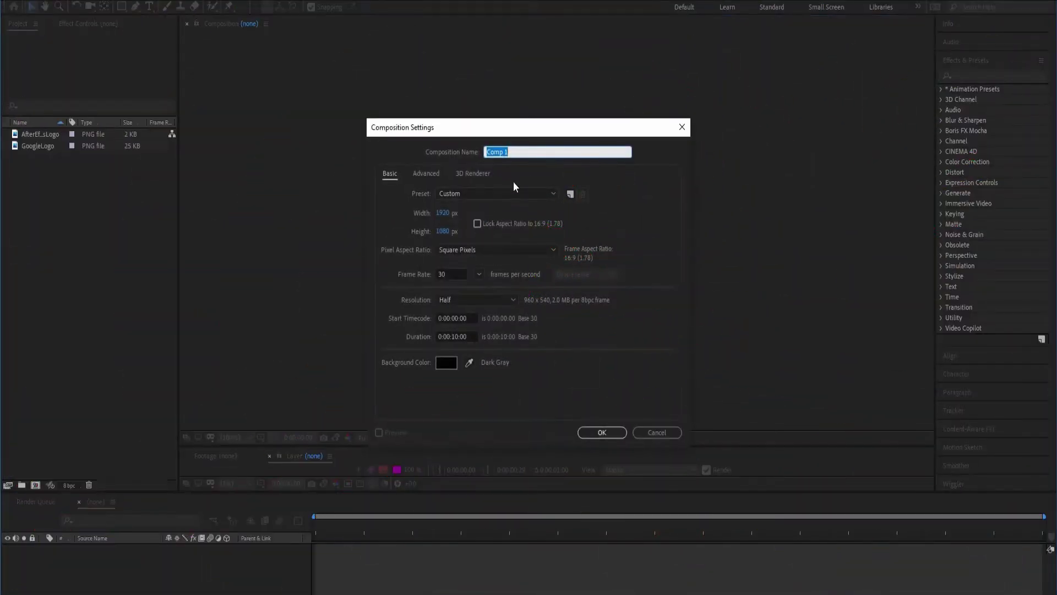
{"action": "type", "text": "Main"}
{"action": "left_click", "coordinate": [608, 437]}
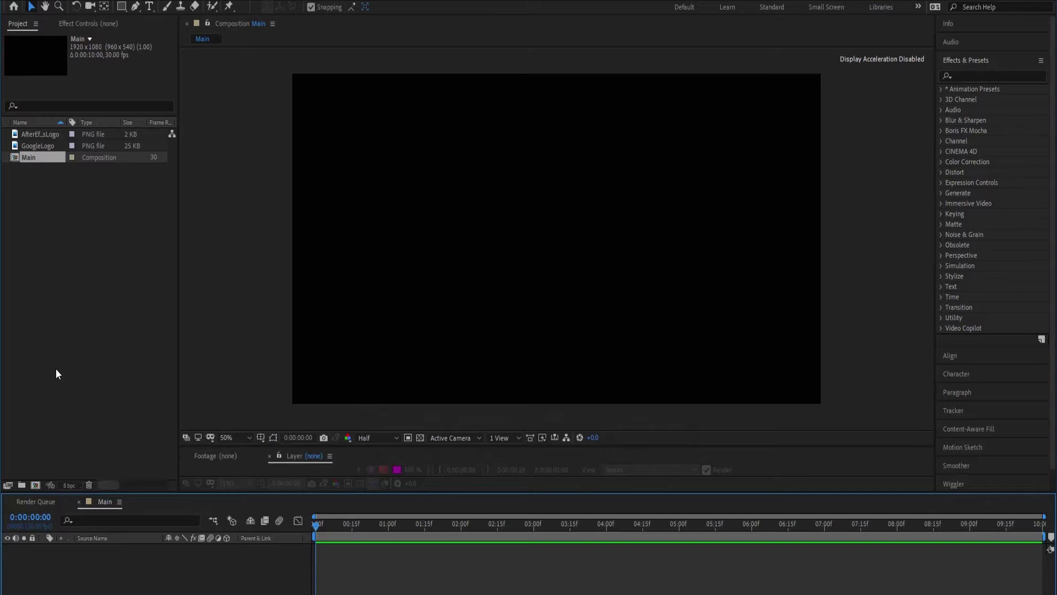
{"action": "left_click", "coordinate": [35, 485]}
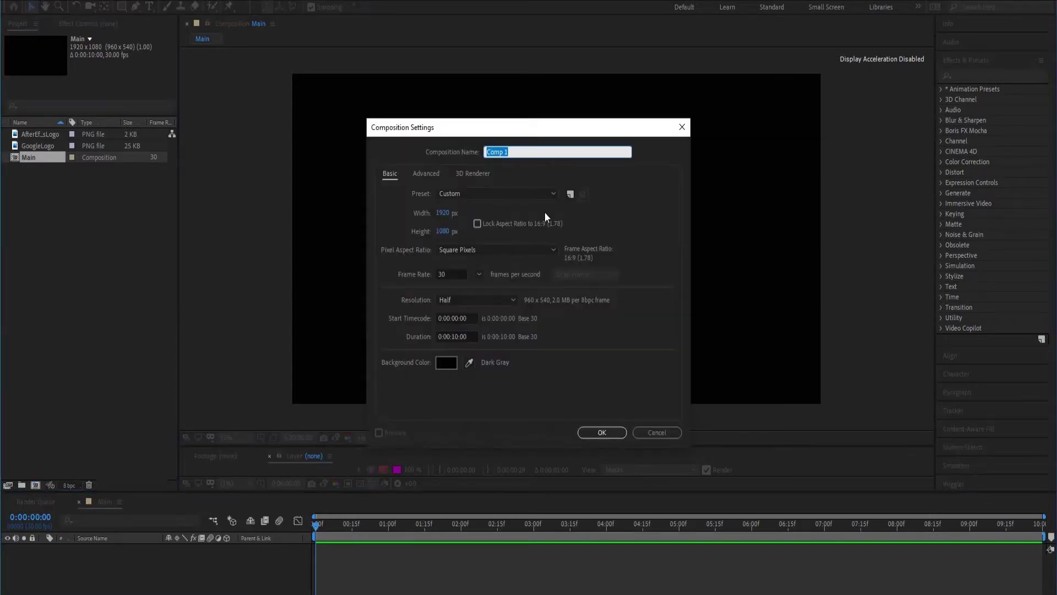
{"action": "type", "text": "Logo"}
{"action": "type", "text": "Anim"}
{"action": "left_click", "coordinate": [600, 432]}
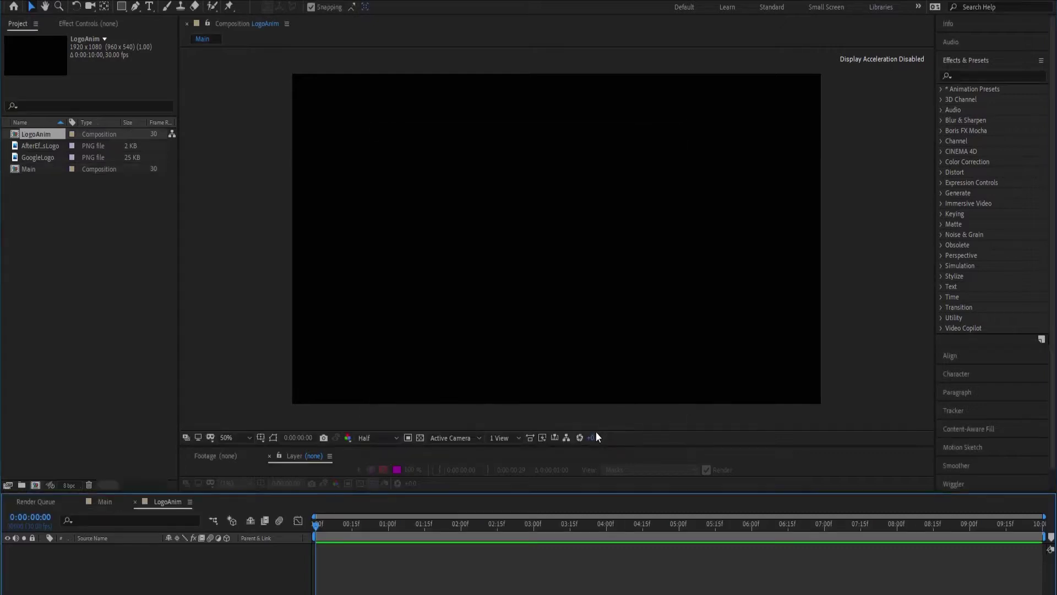
Add a full-frame black solid layer named 'Particles' to LogoAnim.
{"action": "right_click", "coordinate": [115, 568]}
{"action": "mouse_move", "coordinate": [165, 434]}
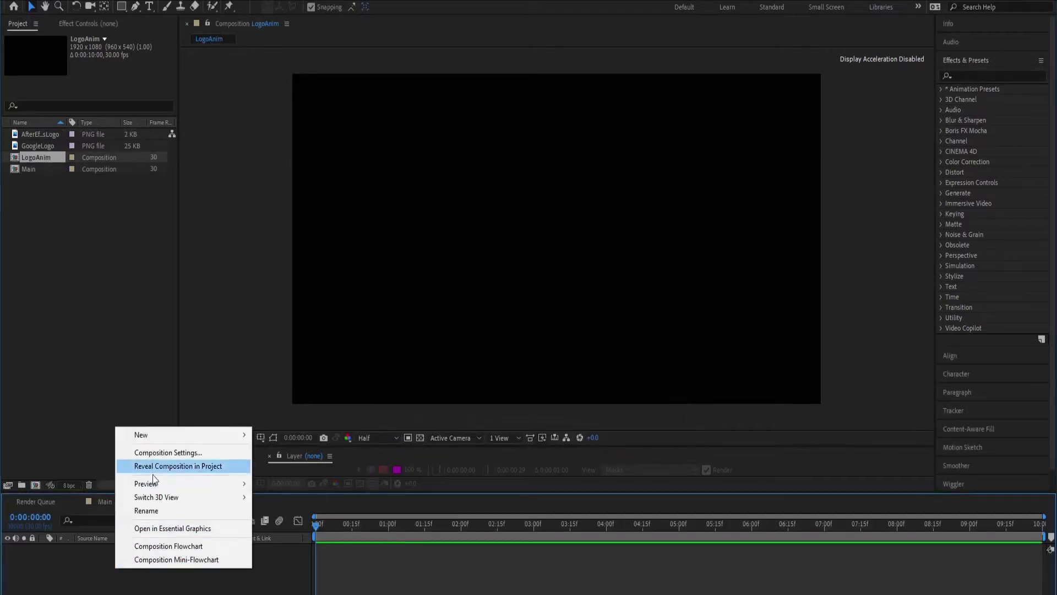
{"action": "left_click", "coordinate": [290, 466]}
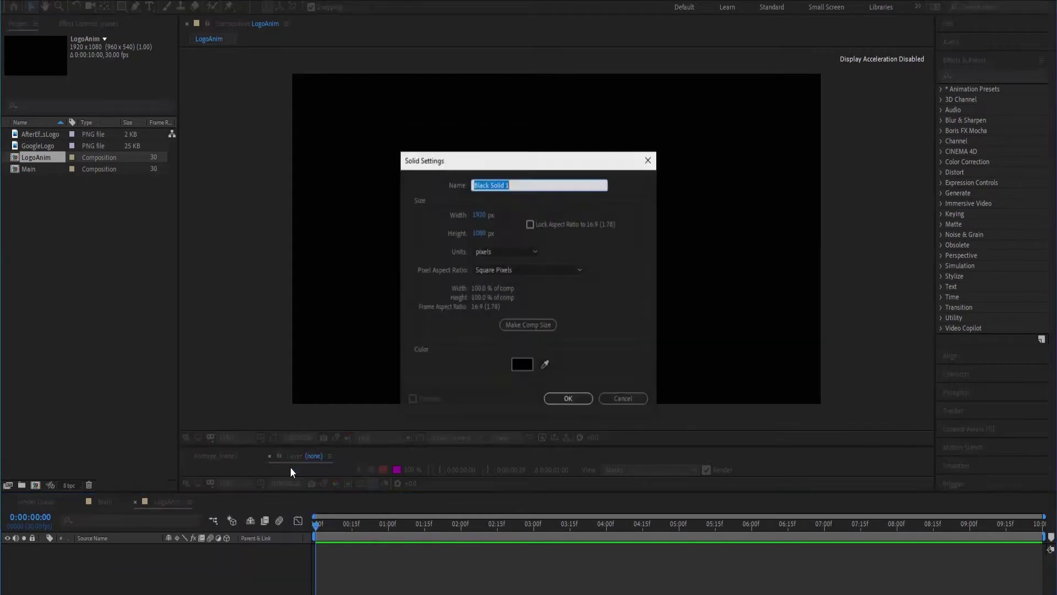
{"action": "left_click", "coordinate": [569, 400]}
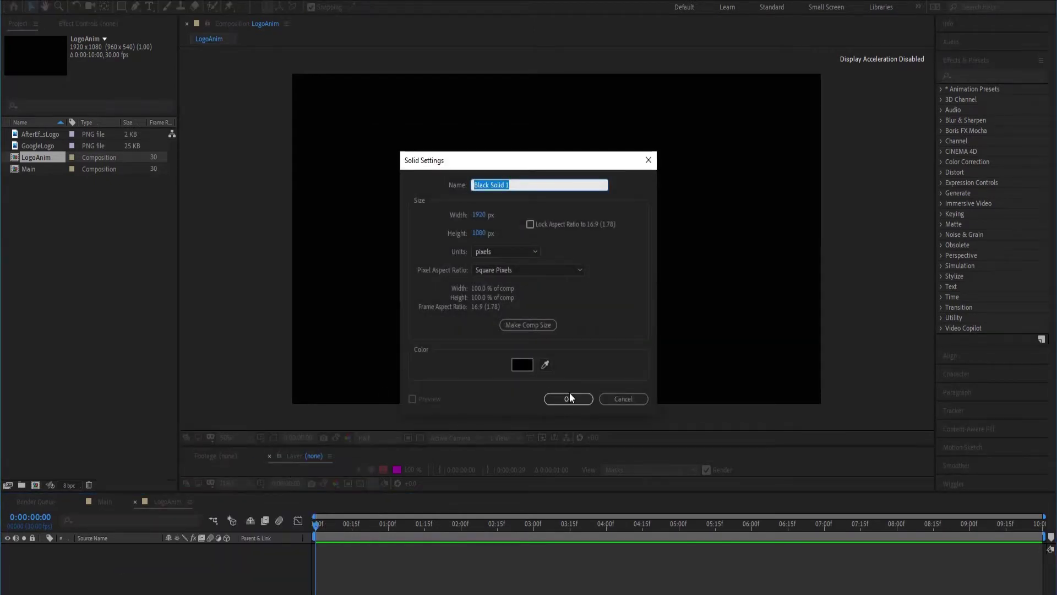
{"action": "type", "text": "Anim"}
{"action": "type", "text": "atio"}
{"action": "key", "text": "BackSpace"}
{"action": "key", "text": "BackSpace"}
{"action": "key", "text": "BackSpace"}
{"action": "key", "text": "BackSpace"}
{"action": "key", "text": "BackSpace"}
{"action": "key", "text": "BackSpace"}
{"action": "key", "text": "BackSpace"}
{"action": "key", "text": "BackSpace"}
{"action": "left_click", "coordinate": [570, 399]}
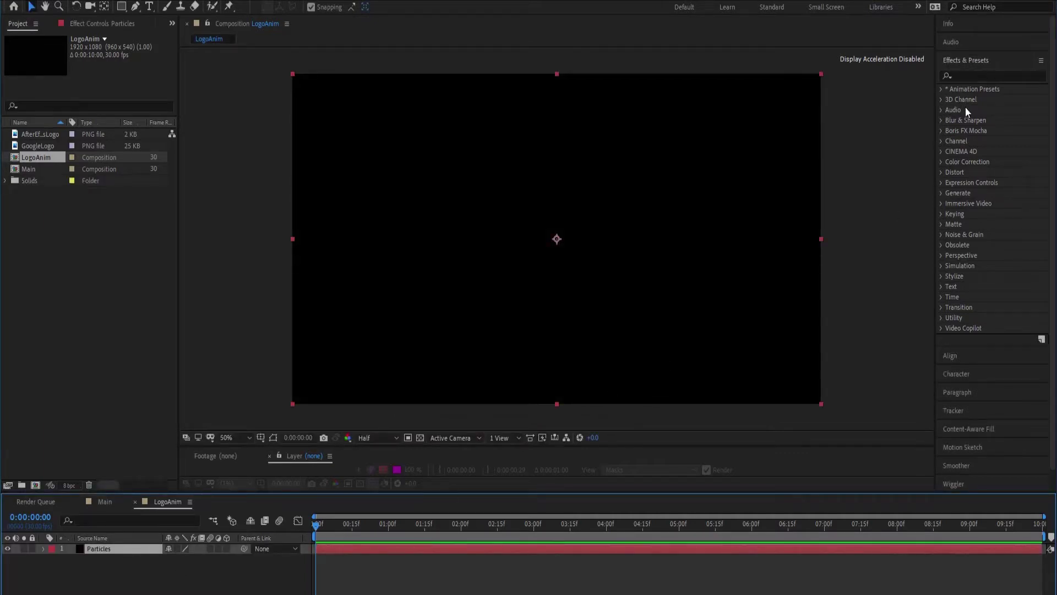
Search 'partic', apply CC Particle World to Particles, and scrub ahead to see sparks.
{"action": "left_click", "coordinate": [976, 75]}
{"action": "type", "text": "partic"}
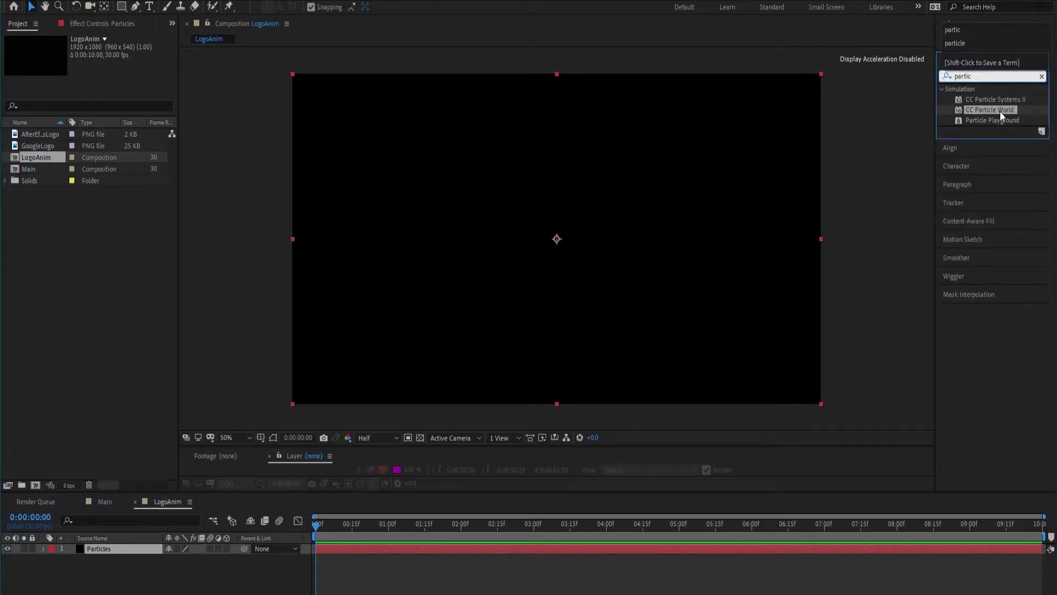
{"action": "double_click", "coordinate": [1001, 109]}
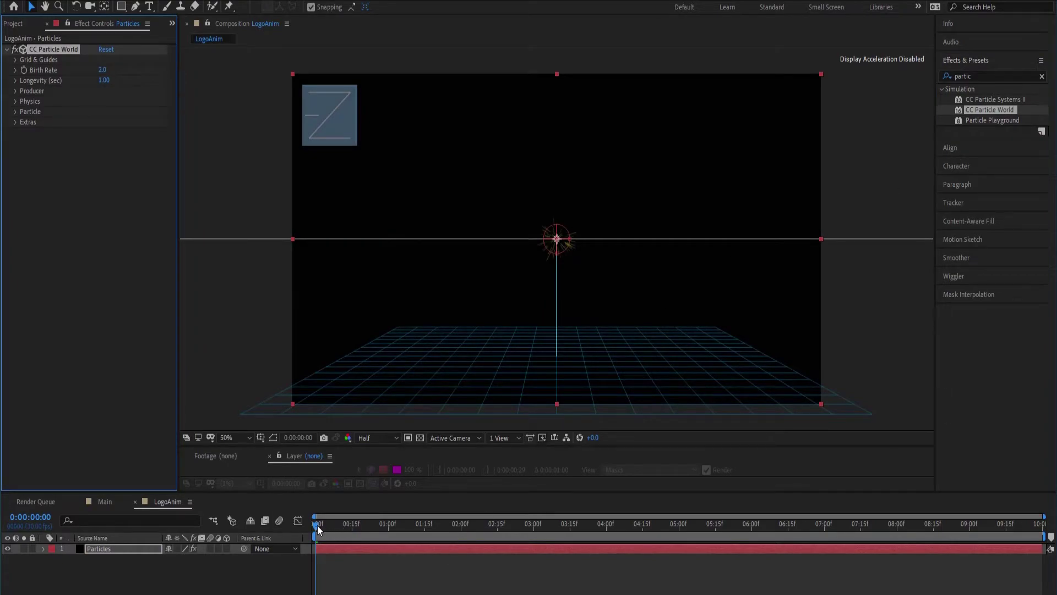
{"action": "left_click_drag", "start_coordinate": [317, 525], "coordinate": [608, 544]}
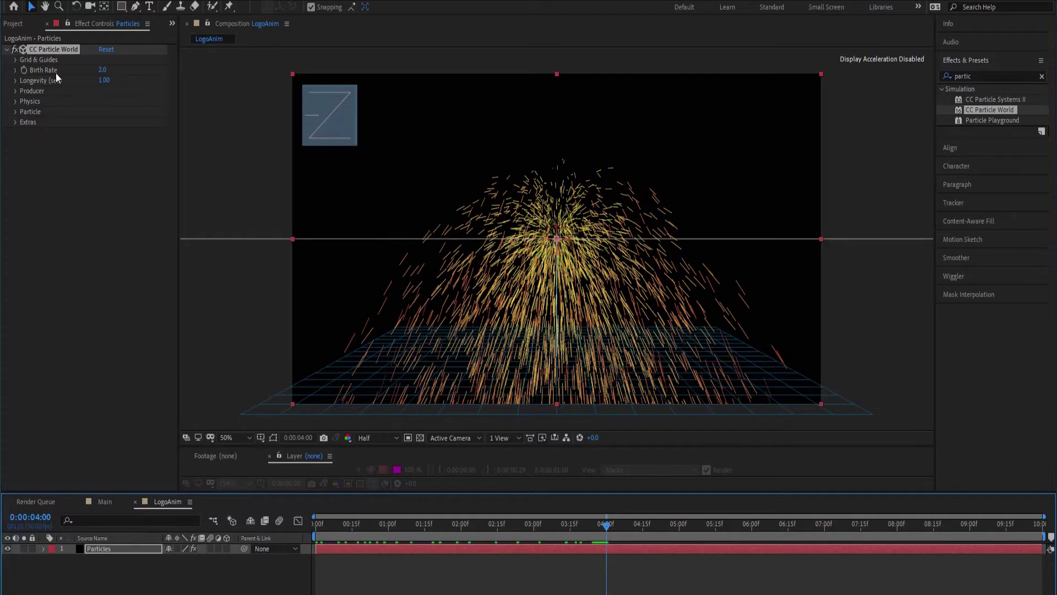
Set CC Particle World Birth Rate to 1.5 and Longevity to 5 seconds.
{"action": "left_click", "coordinate": [103, 71]}
{"action": "type", "text": "1.5"}
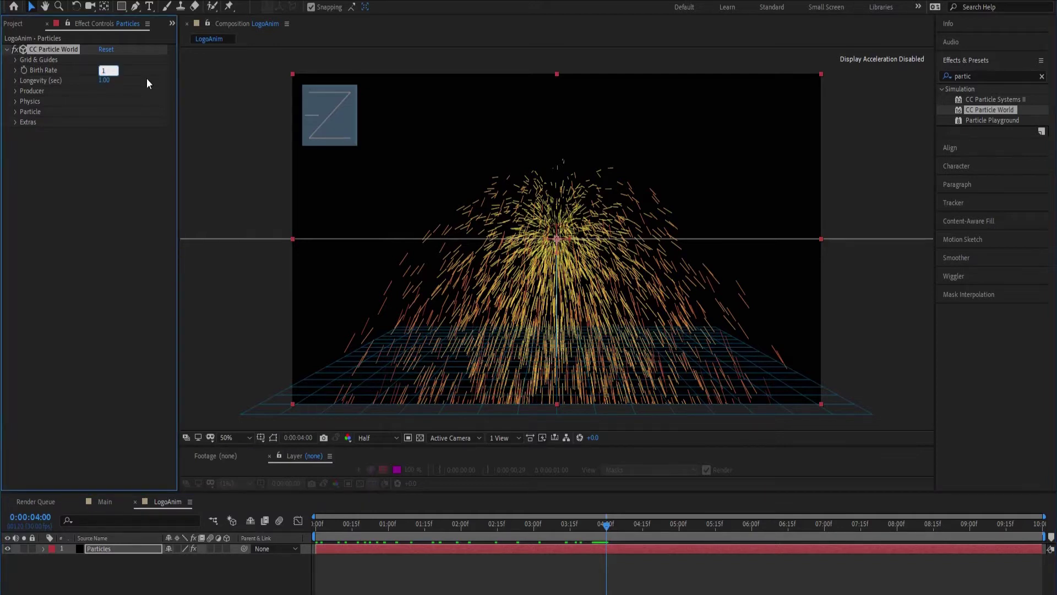
{"action": "key", "text": "Return"}
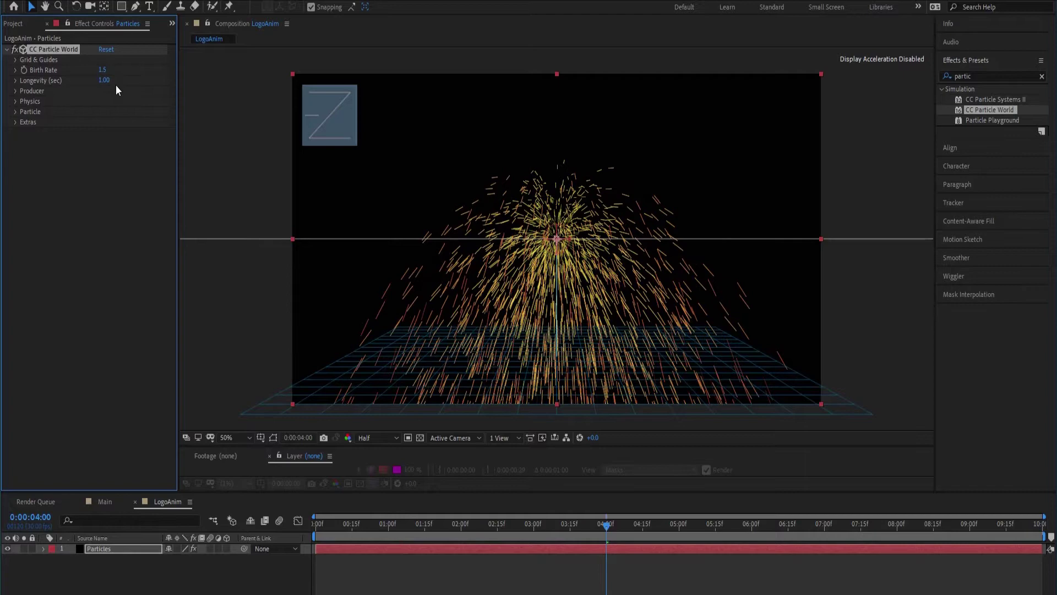
{"action": "left_click", "coordinate": [104, 81]}
{"action": "mouse_move", "coordinate": [608, 525]}
{"action": "left_mouse_down"}
{"action": "mouse_move", "coordinate": [732, 525]}
{"action": "mouse_move", "coordinate": [607, 551]}
{"action": "left_mouse_up"}
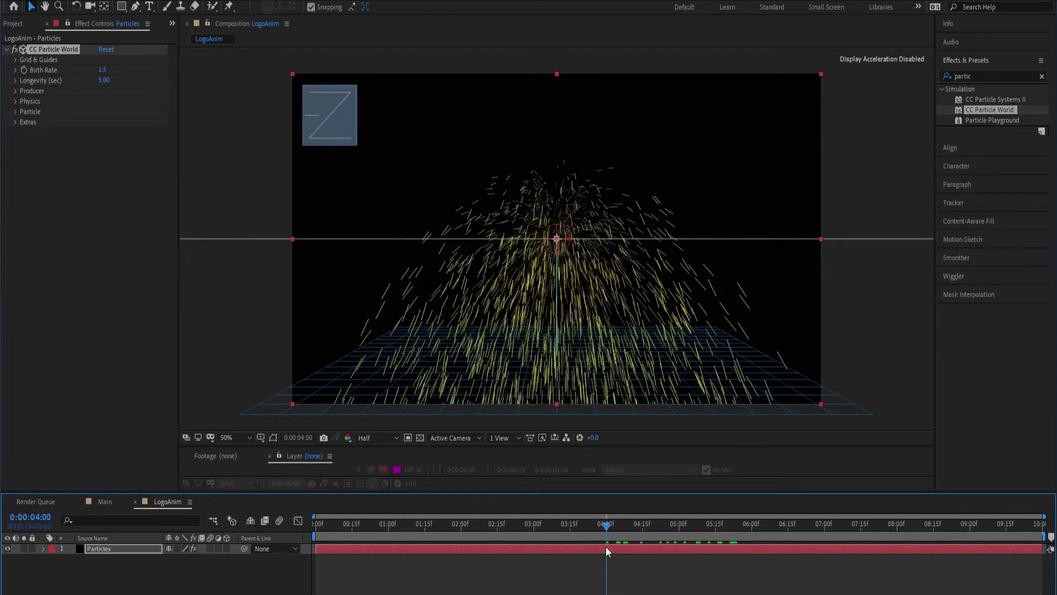
Set the Producer Radius X, Y and Z each to 0.5 and preview the spread.
{"action": "left_click", "coordinate": [16, 91]}
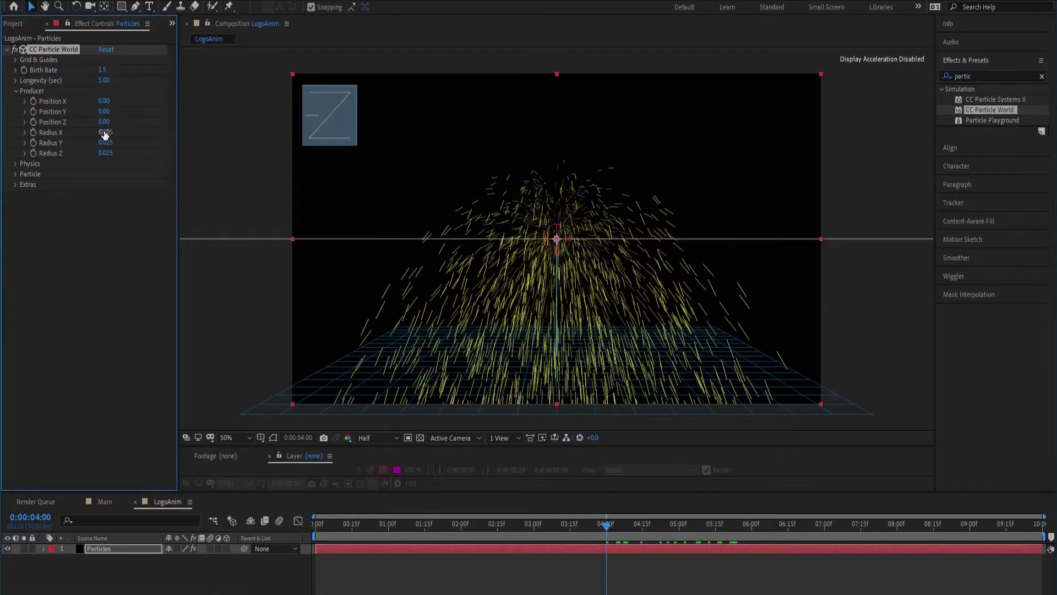
{"action": "type", "text": ".5"}
{"action": "key", "text": "Return"}
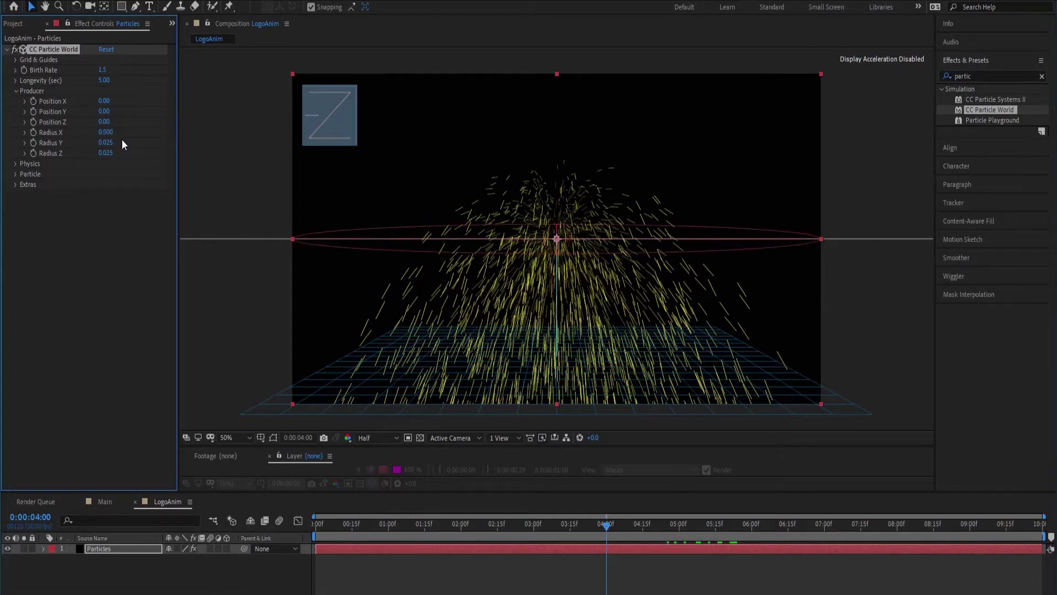
{"action": "left_click", "coordinate": [106, 144]}
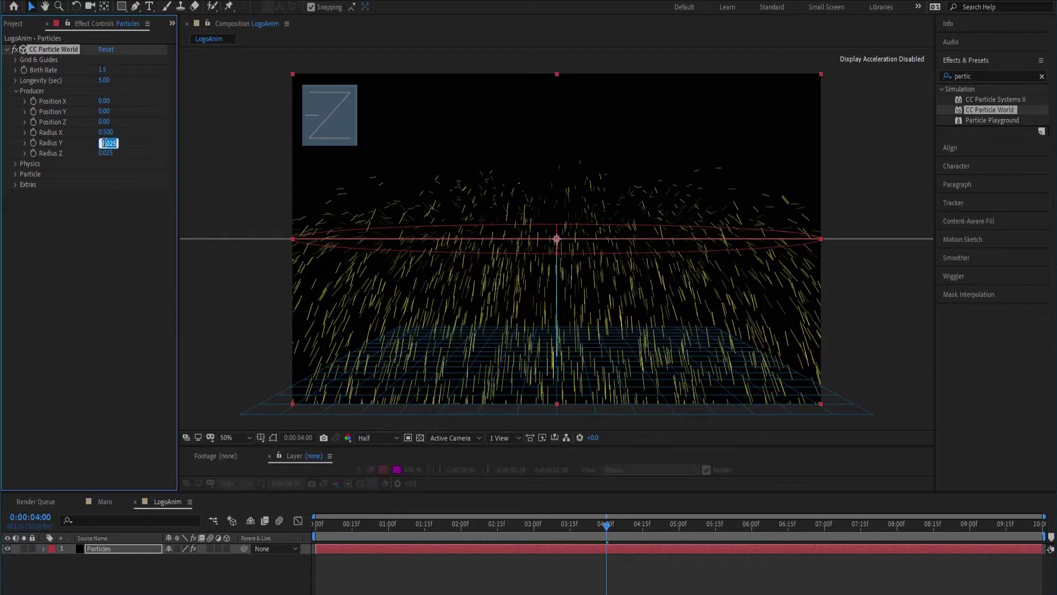
{"action": "type", "text": ".5"}
{"action": "key", "text": "Return"}
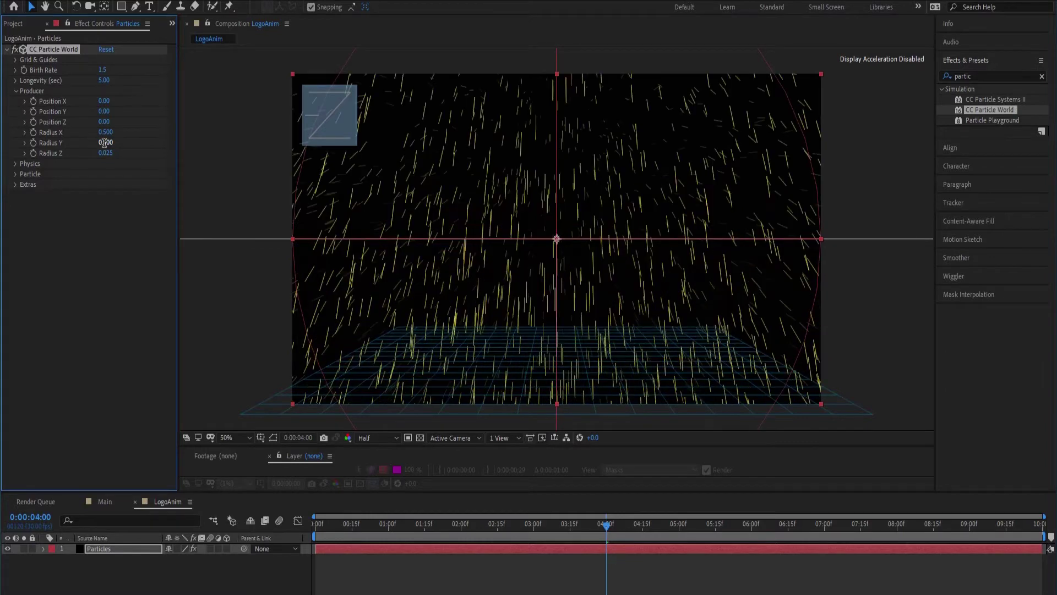
{"action": "left_click", "coordinate": [105, 154]}
{"action": "type", "text": "0.500"}
{"action": "key", "text": "Return"}
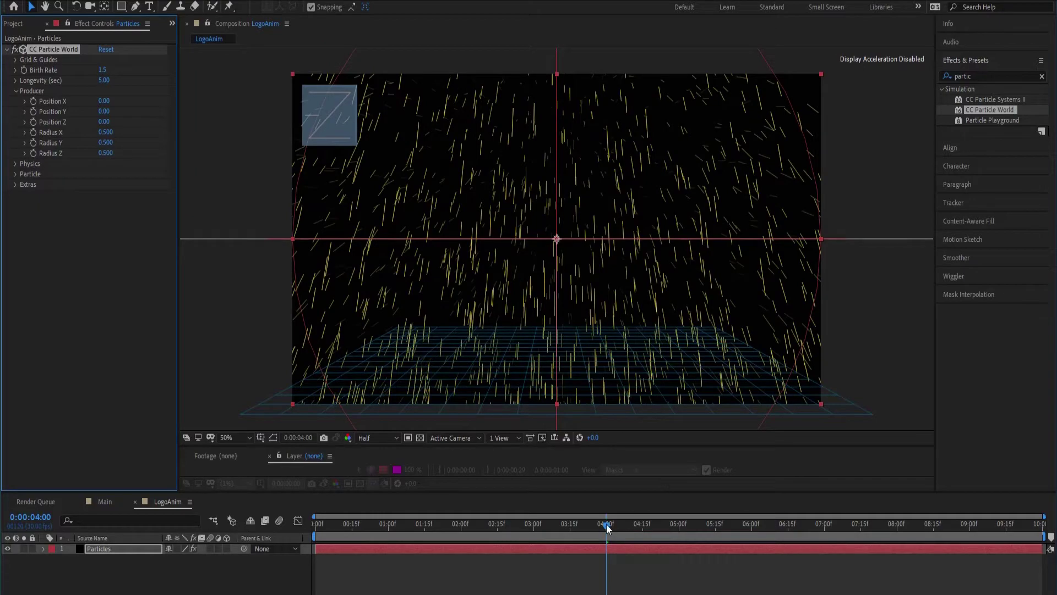
{"action": "mouse_move", "coordinate": [606, 525]}
{"action": "left_mouse_down"}
{"action": "mouse_move", "coordinate": [725, 527]}
{"action": "mouse_move", "coordinate": [616, 576]}
{"action": "left_mouse_up"}
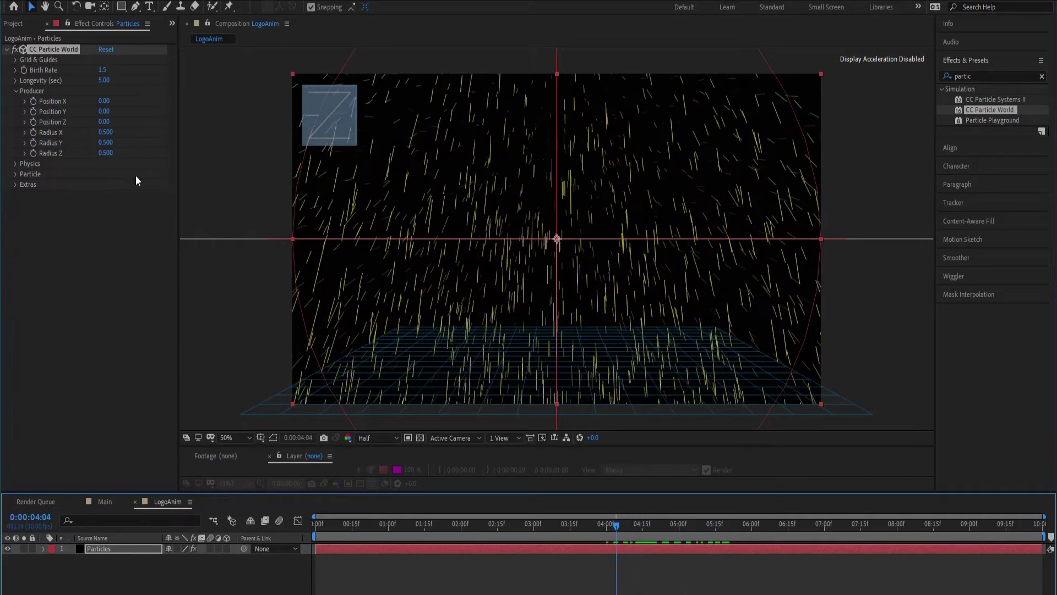
{"action": "left_click", "coordinate": [17, 90]}
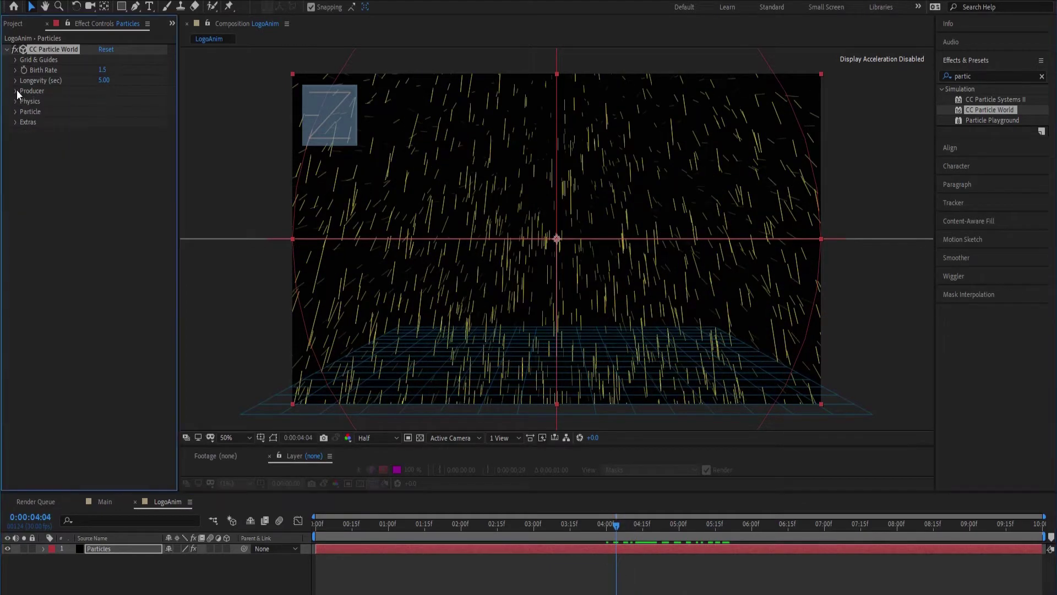
Set Physics Gravity to 0 and Resistance to 1, previewing the drifting particles.
{"action": "left_click", "coordinate": [16, 99]}
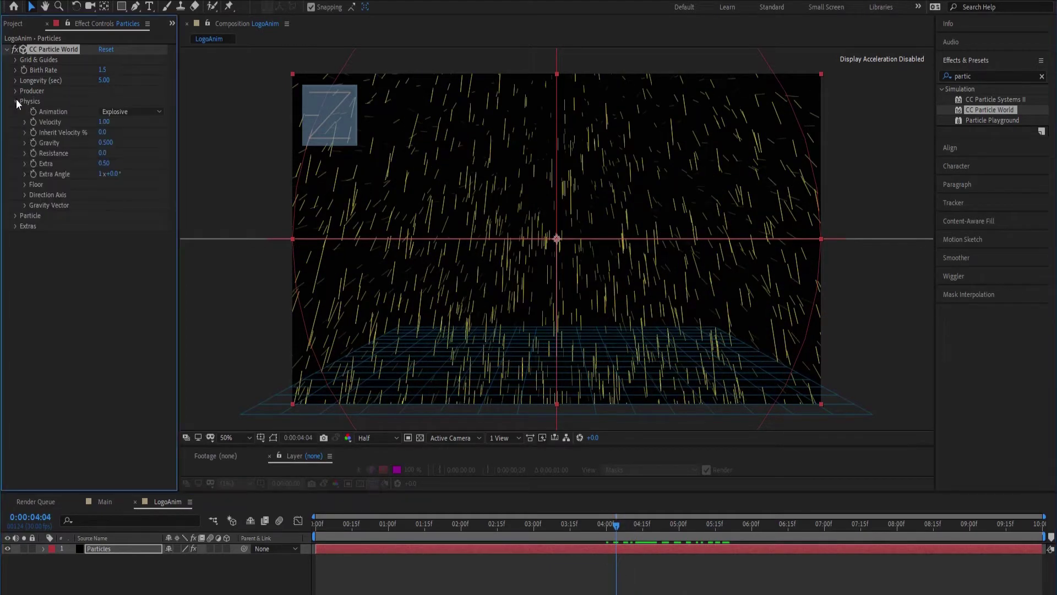
{"action": "left_click", "coordinate": [101, 143]}
{"action": "type", "text": "0"}
{"action": "key", "text": "Return"}
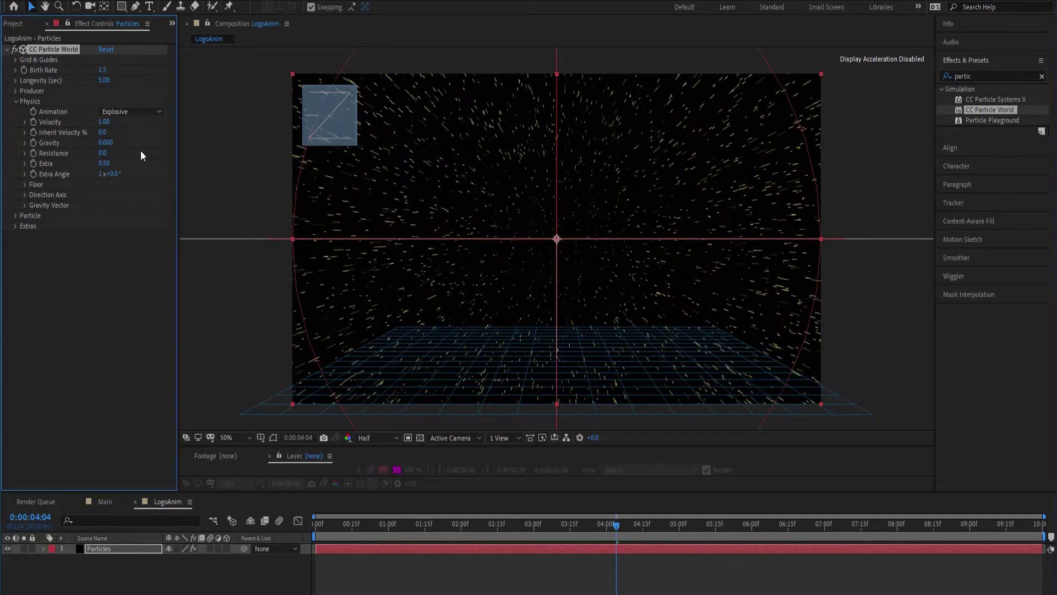
{"action": "mouse_move", "coordinate": [614, 525]}
{"action": "left_mouse_down"}
{"action": "mouse_move", "coordinate": [689, 505]}
{"action": "mouse_move", "coordinate": [593, 545]}
{"action": "left_mouse_up"}
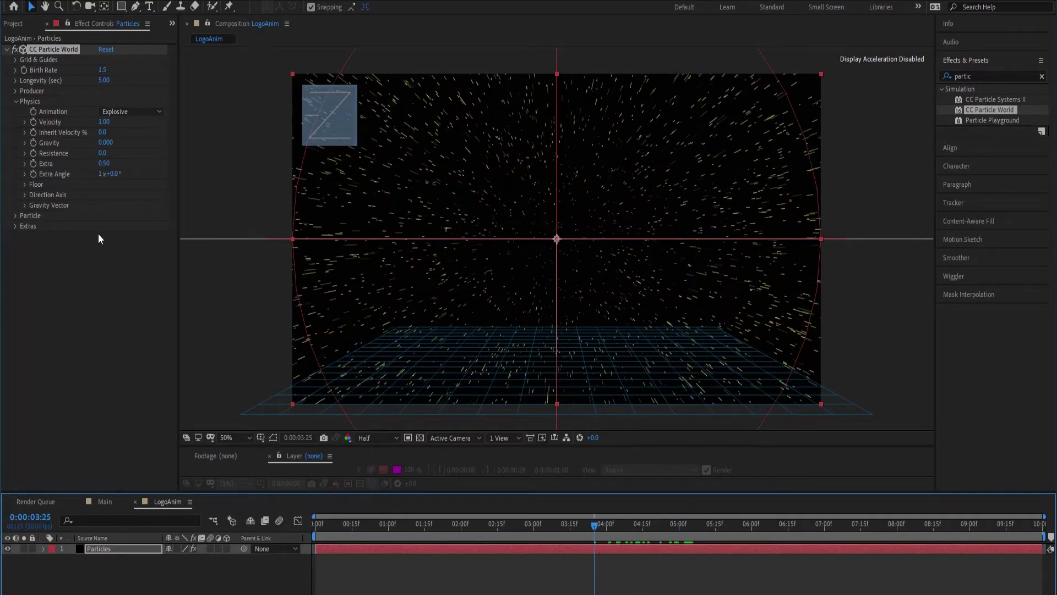
{"action": "left_click", "coordinate": [105, 153]}
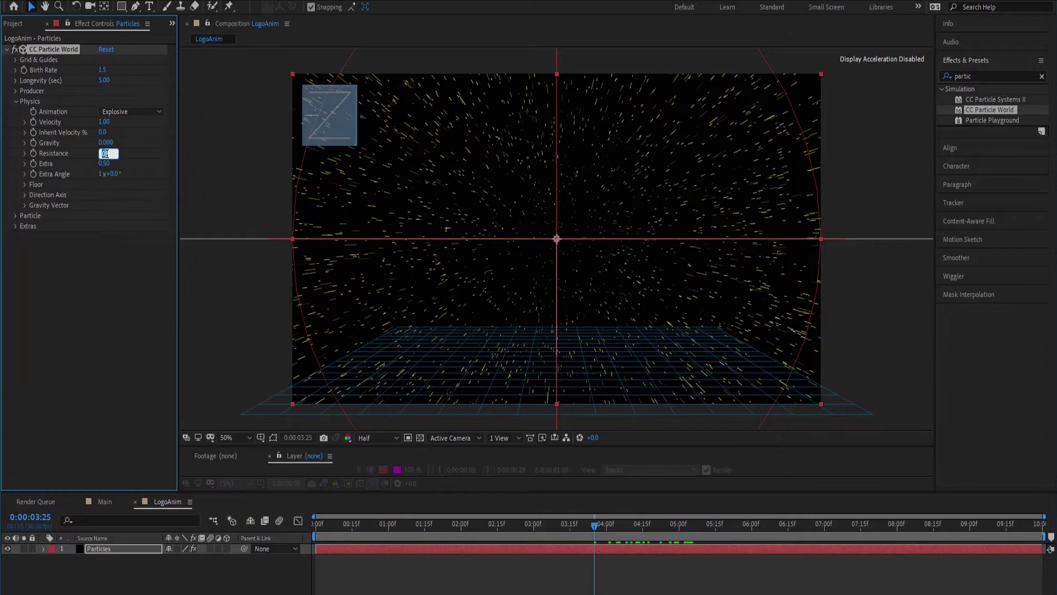
{"action": "type", "text": "1"}
{"action": "key", "text": "Return"}
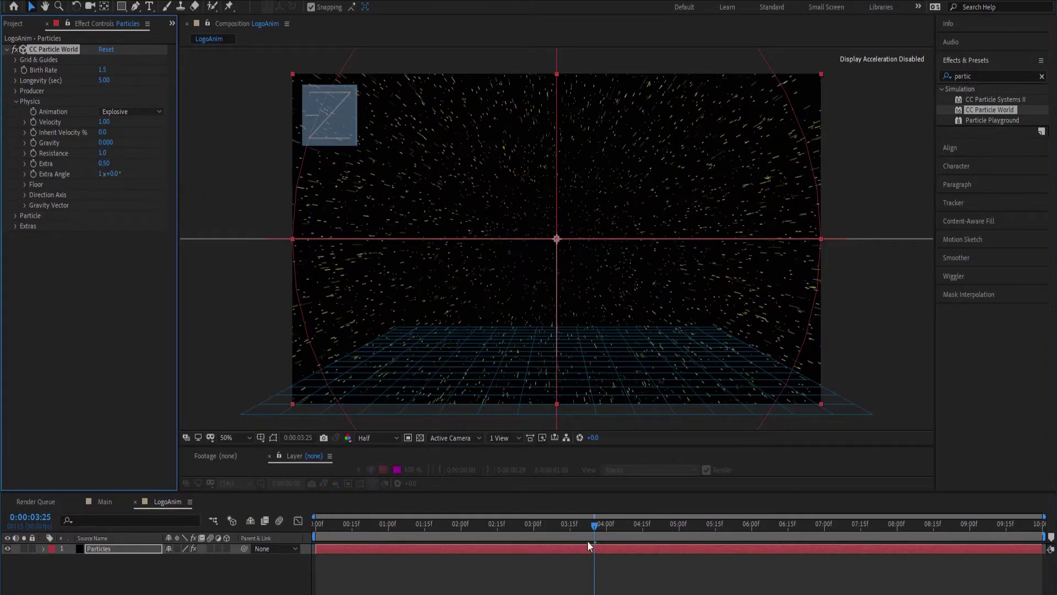
{"action": "mouse_move", "coordinate": [595, 522]}
{"action": "left_mouse_down"}
{"action": "mouse_move", "coordinate": [813, 536]}
{"action": "mouse_move", "coordinate": [607, 583]}
{"action": "left_mouse_up"}
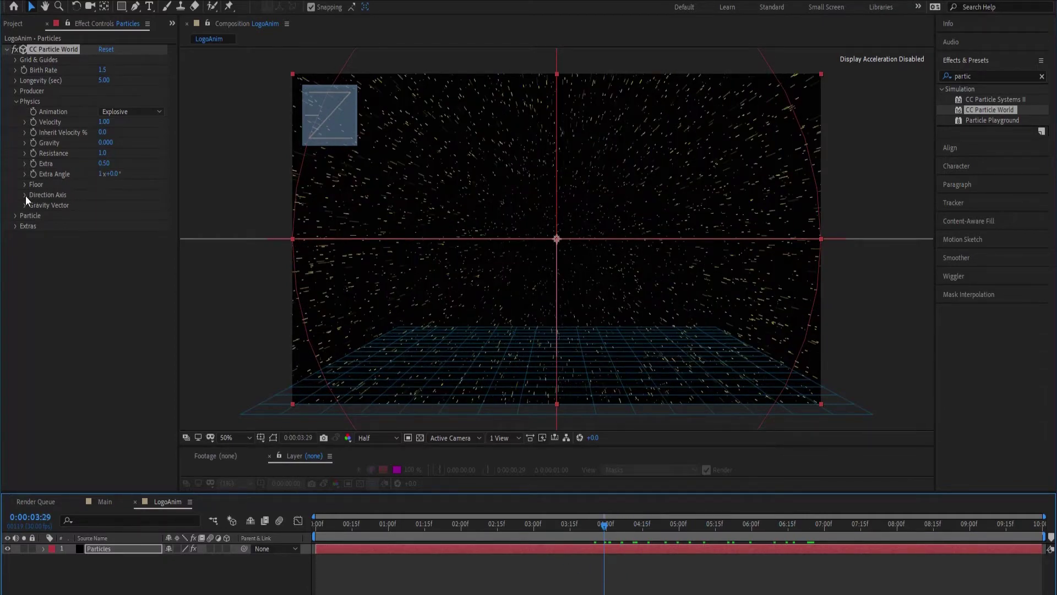
{"action": "left_click", "coordinate": [14, 101]}
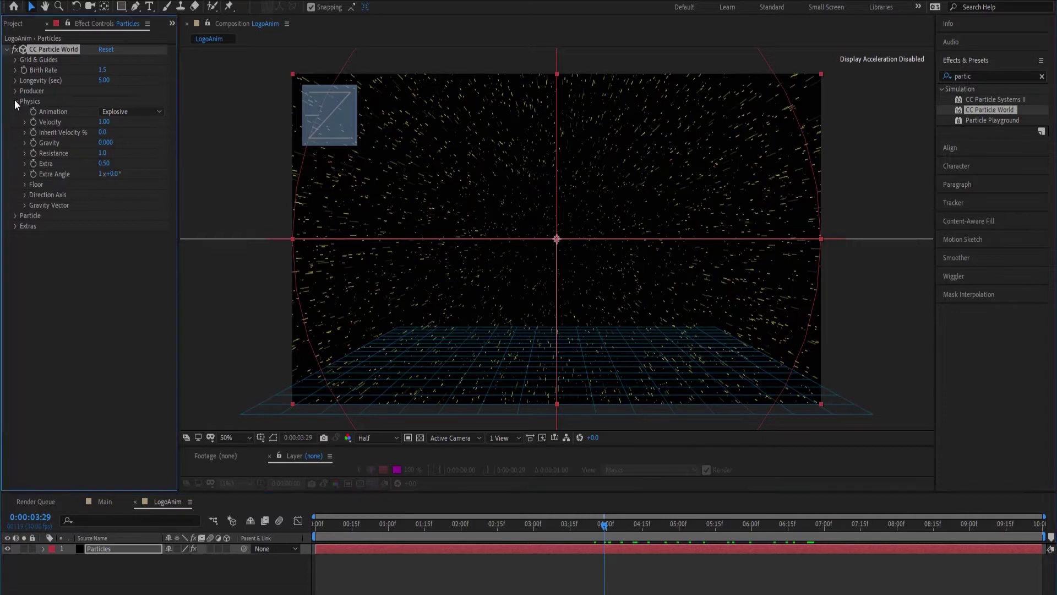
Review the Particle Type options, keep Line, and bring the Project panel forward.
{"action": "left_click", "coordinate": [15, 112]}
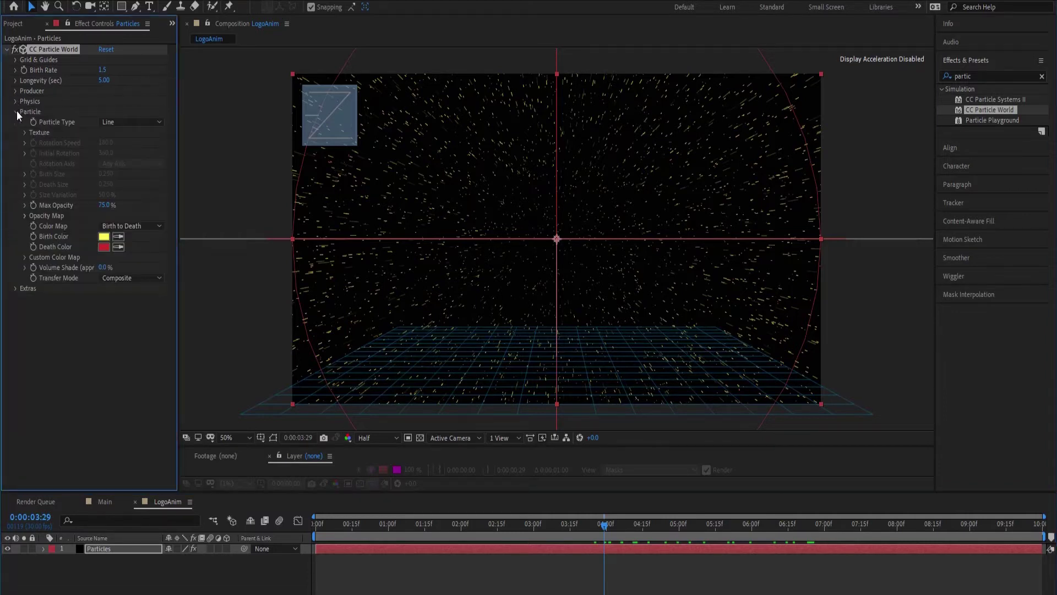
{"action": "left_click", "coordinate": [158, 121]}
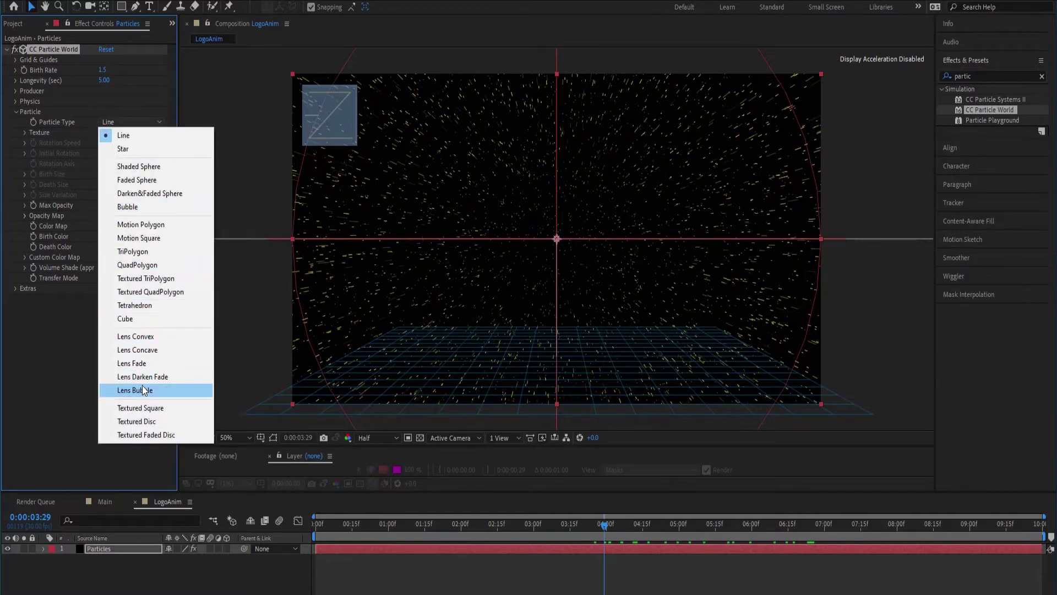
{"action": "left_click", "coordinate": [138, 137]}
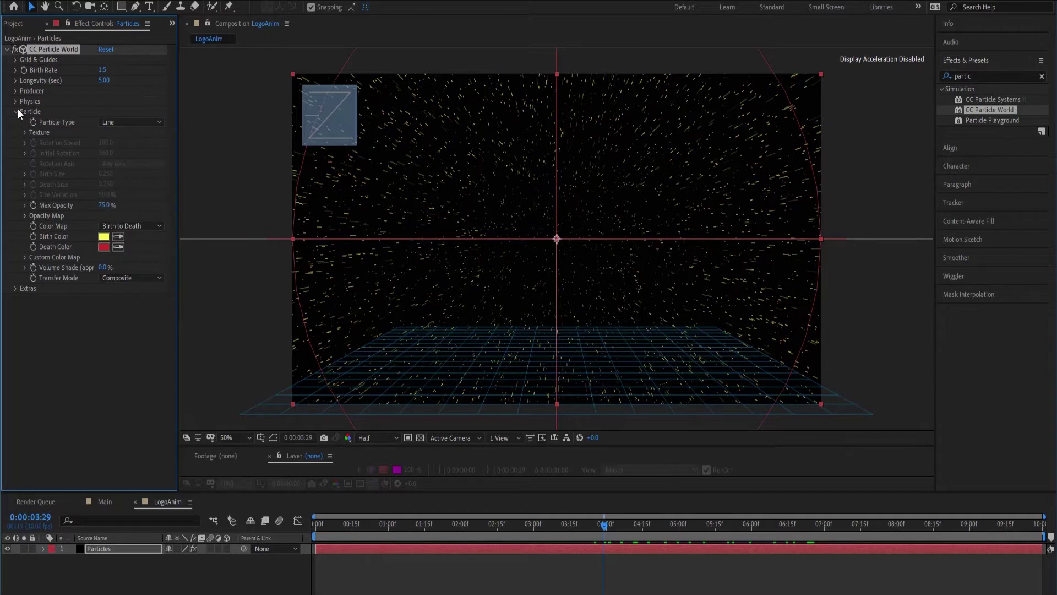
{"action": "left_click", "coordinate": [10, 26]}
Add the GoogleLogo and AfterEffectsLogo PNGs to LogoAnim as hidden layers, then select Particles.
{"action": "left_click", "coordinate": [44, 145]}
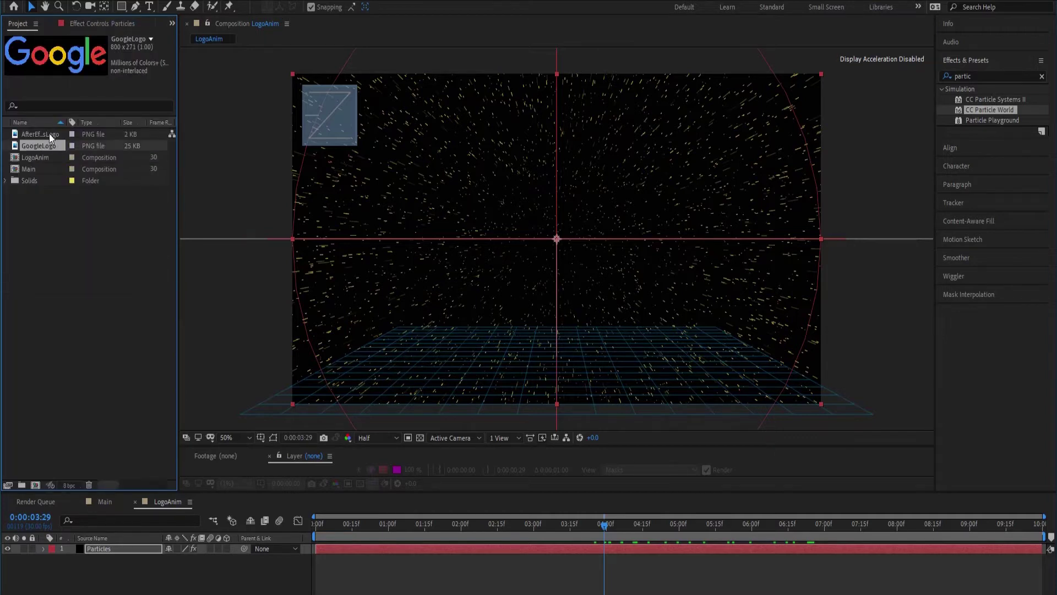
{"action": "left_click", "coordinate": [49, 134], "text": "shift"}
{"action": "left_click_drag", "start_coordinate": [48, 135], "coordinate": [74, 573]}
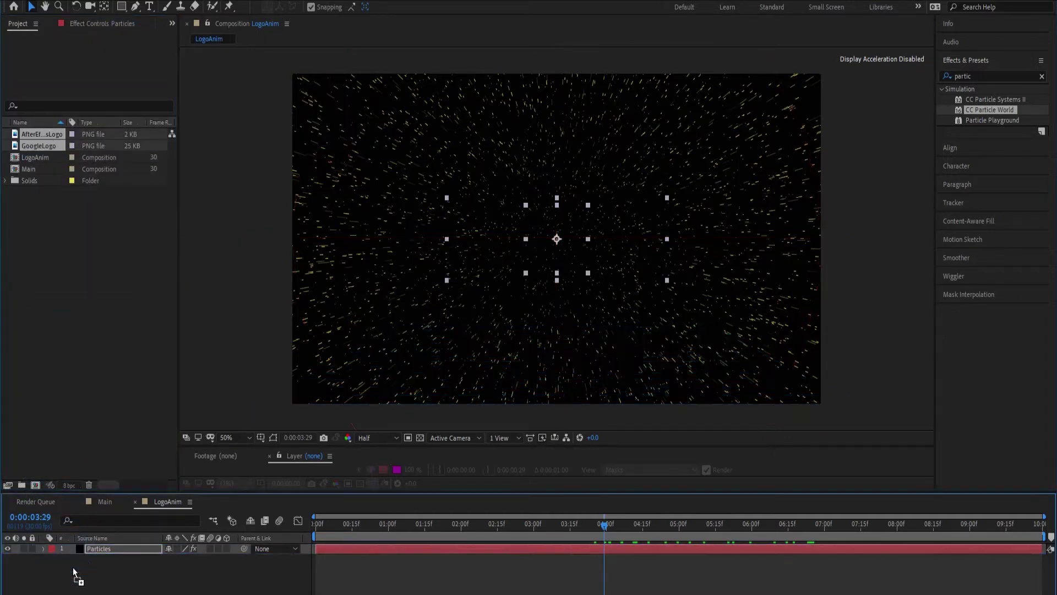
{"action": "left_click_drag", "start_coordinate": [11, 571], "coordinate": [6, 563]}
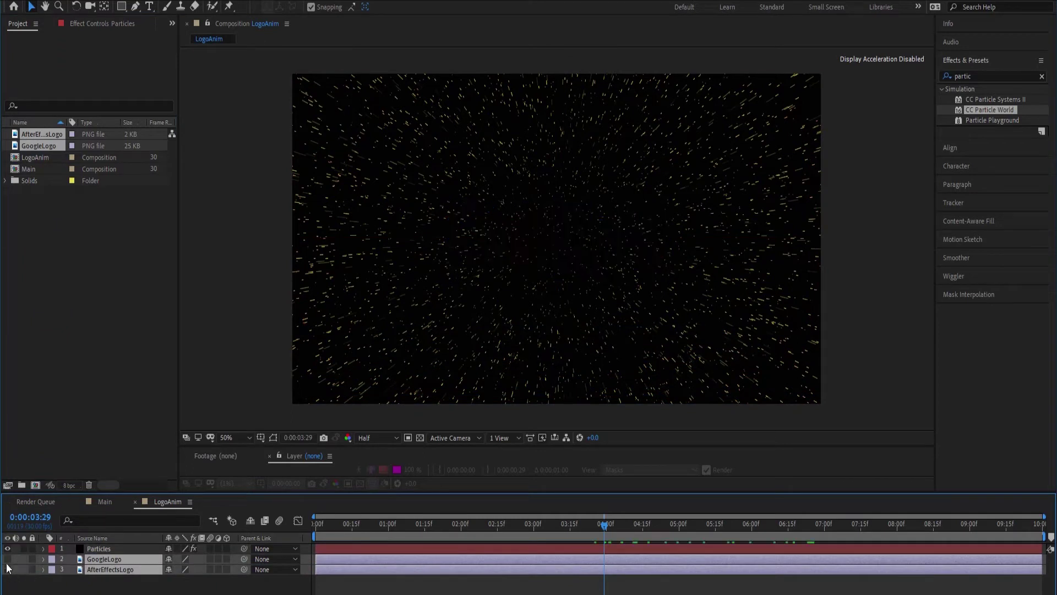
{"action": "left_click", "coordinate": [72, 592]}
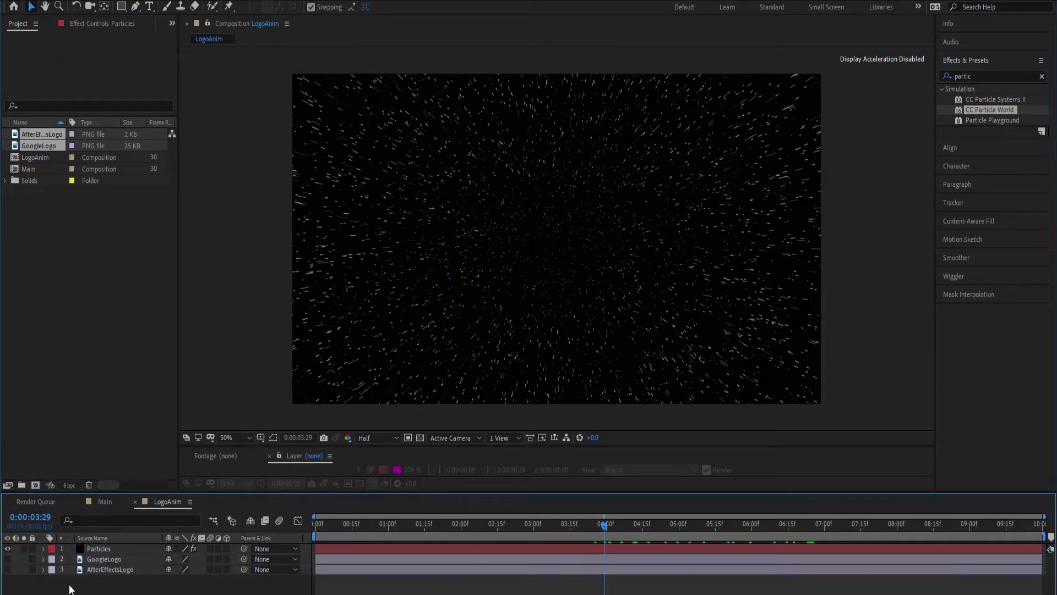
{"action": "left_click", "coordinate": [76, 236]}
{"action": "left_click", "coordinate": [106, 548]}
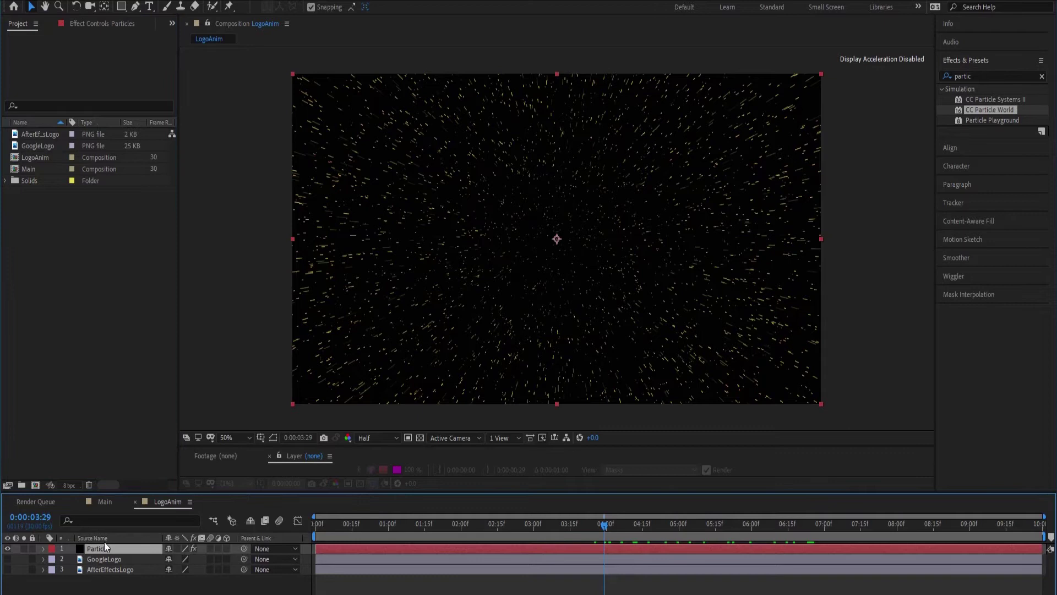
Set Particle Type to Textured Square with Texture Layer '3. AfterEffectsLogo'.
{"action": "left_click", "coordinate": [105, 24]}
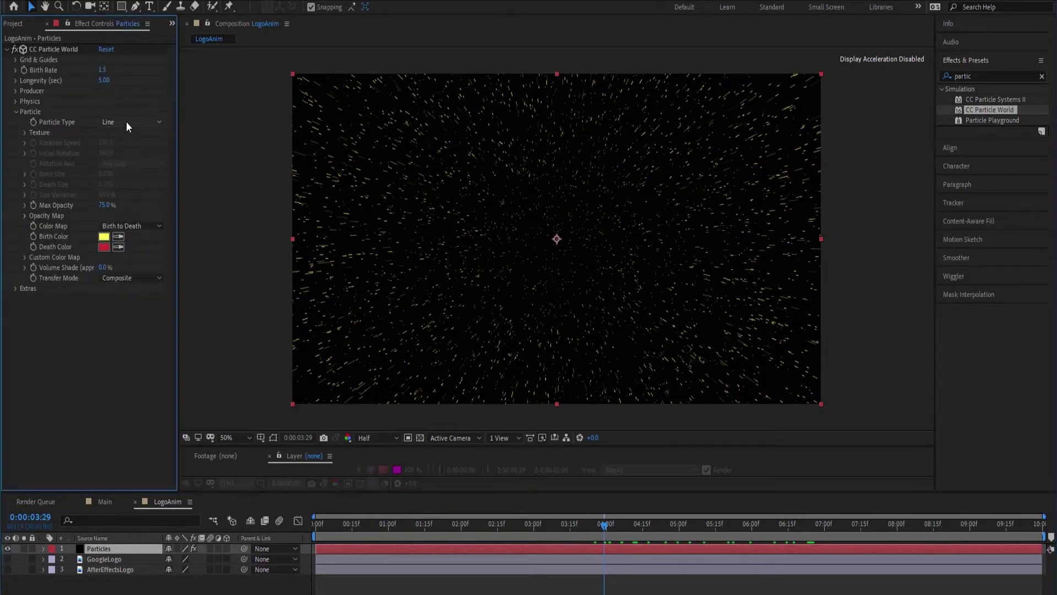
{"action": "left_click", "coordinate": [161, 120]}
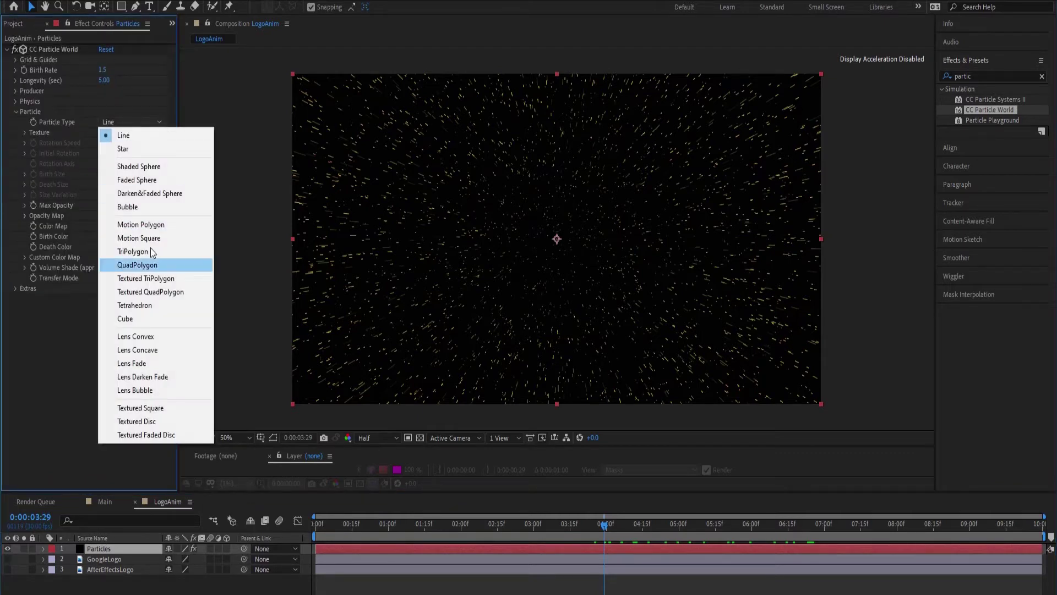
{"action": "left_click", "coordinate": [144, 405]}
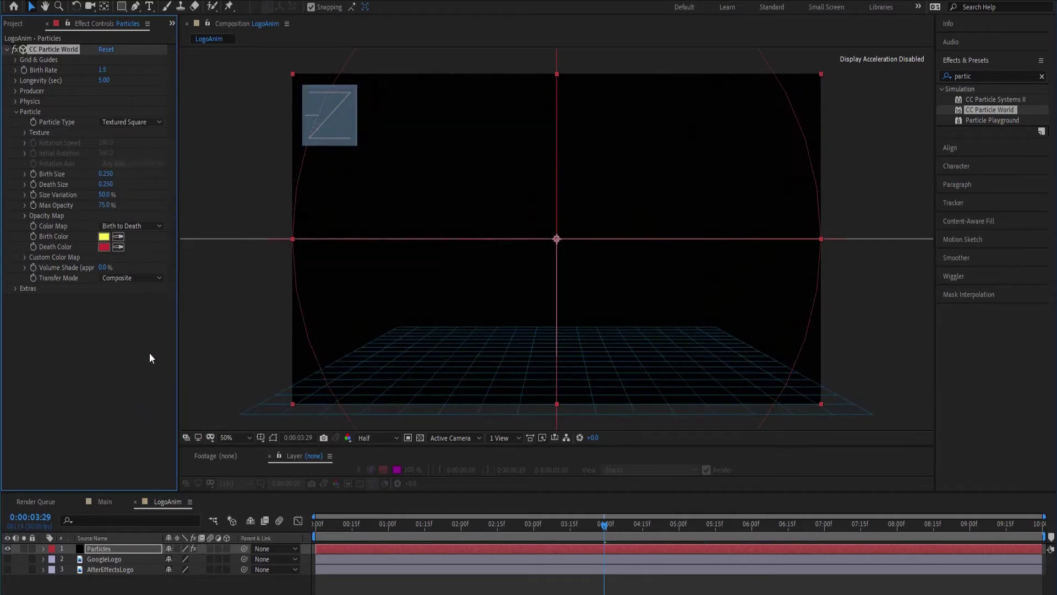
{"action": "left_click", "coordinate": [24, 132]}
{"action": "left_click", "coordinate": [123, 142]}
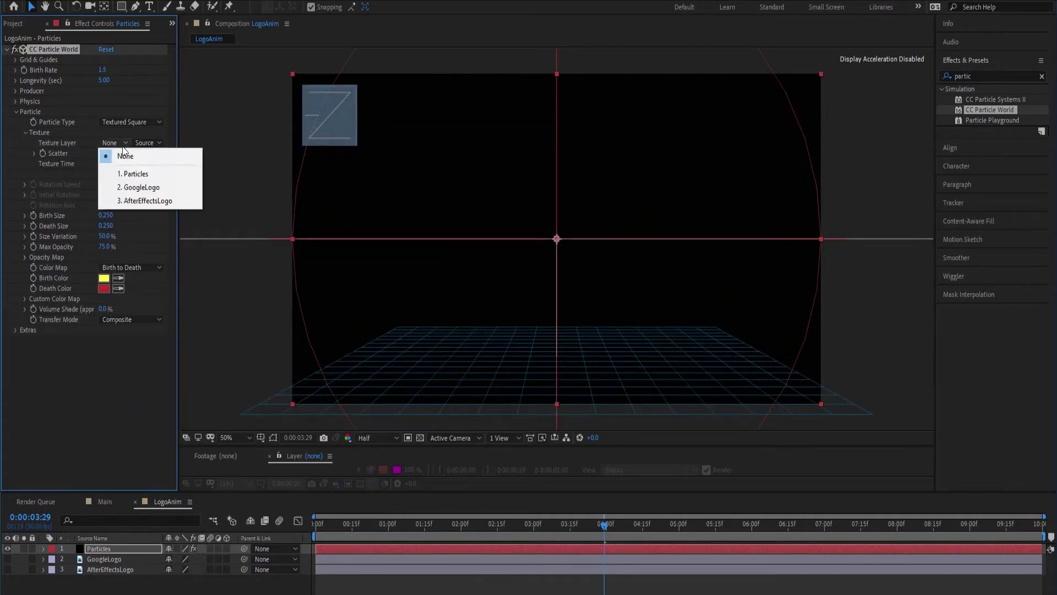
{"action": "left_click", "coordinate": [130, 202]}
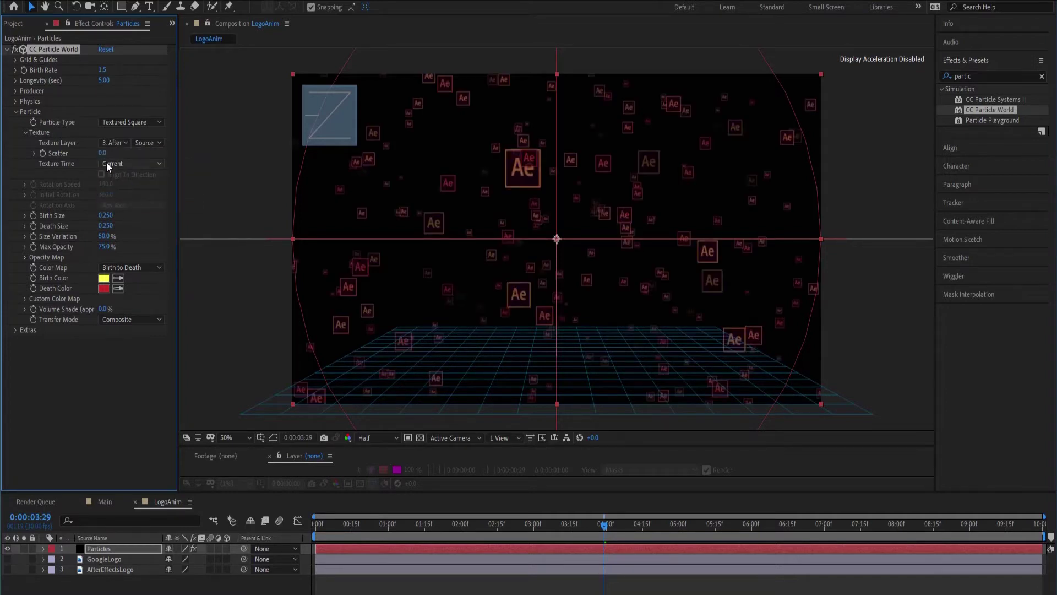
Keep Birth Size at 0.25, and set Death Size to 0.5 and Max Opacity to 100%.
{"action": "left_click", "coordinate": [108, 216]}
{"action": "type", "text": ".5"}
{"action": "key", "text": "BackSpace"}
{"action": "key", "text": "BackSpace"}
{"action": "type", "text": "0.25"}
{"action": "key", "text": "Return"}
{"action": "left_click", "coordinate": [106, 227]}
{"action": "key", "text": "BackSpace"}
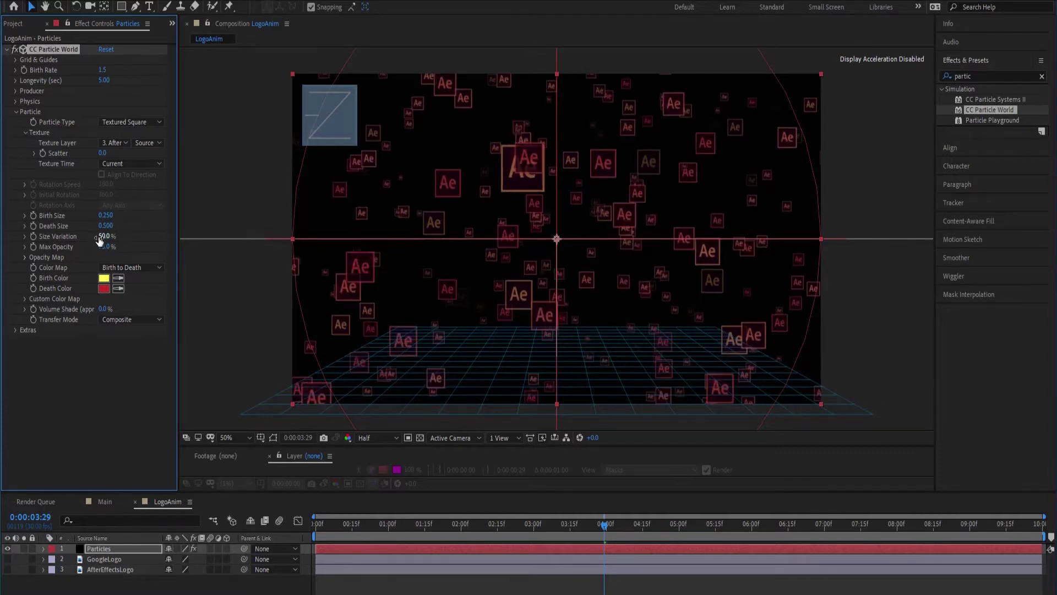
{"action": "left_click", "coordinate": [102, 250]}
{"action": "key", "text": "Return"}
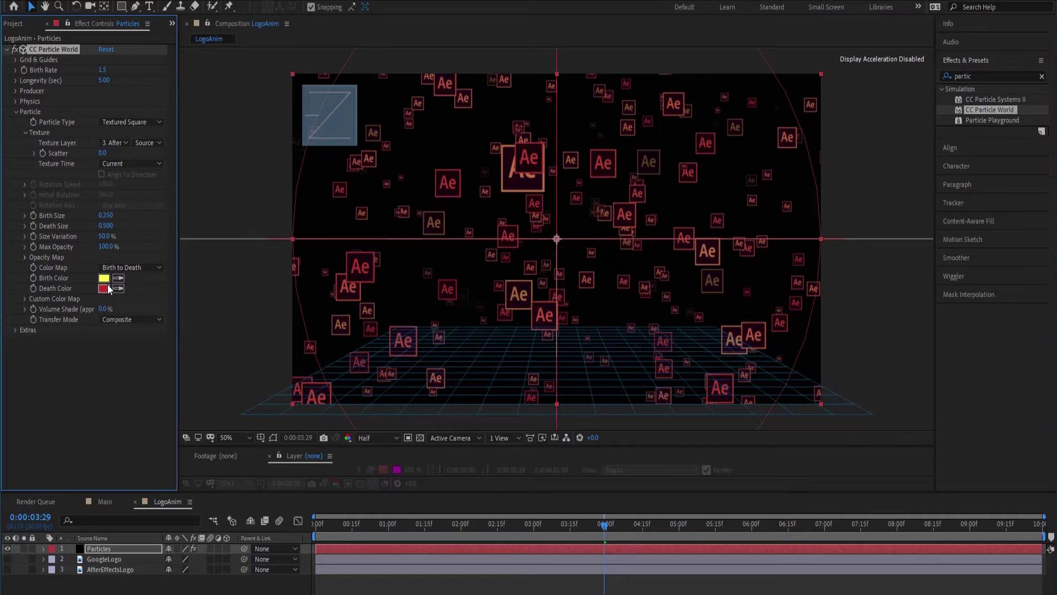
Sample the logo's purple Birth Color as the CC Particle World Death Color.
{"action": "left_click", "coordinate": [8, 569]}
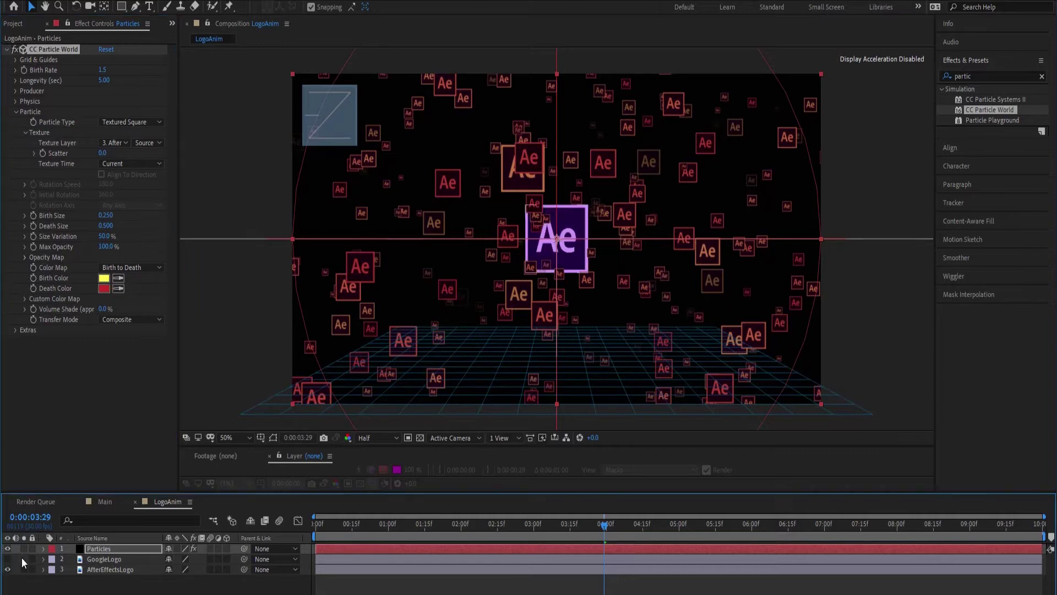
{"action": "left_click", "coordinate": [103, 278]}
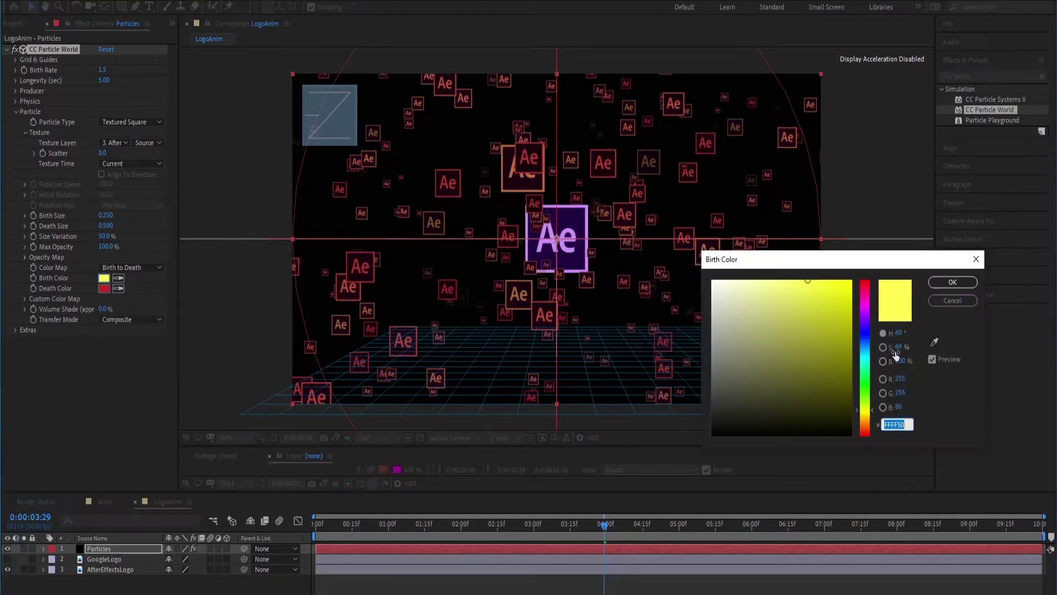
{"action": "left_click", "coordinate": [953, 299]}
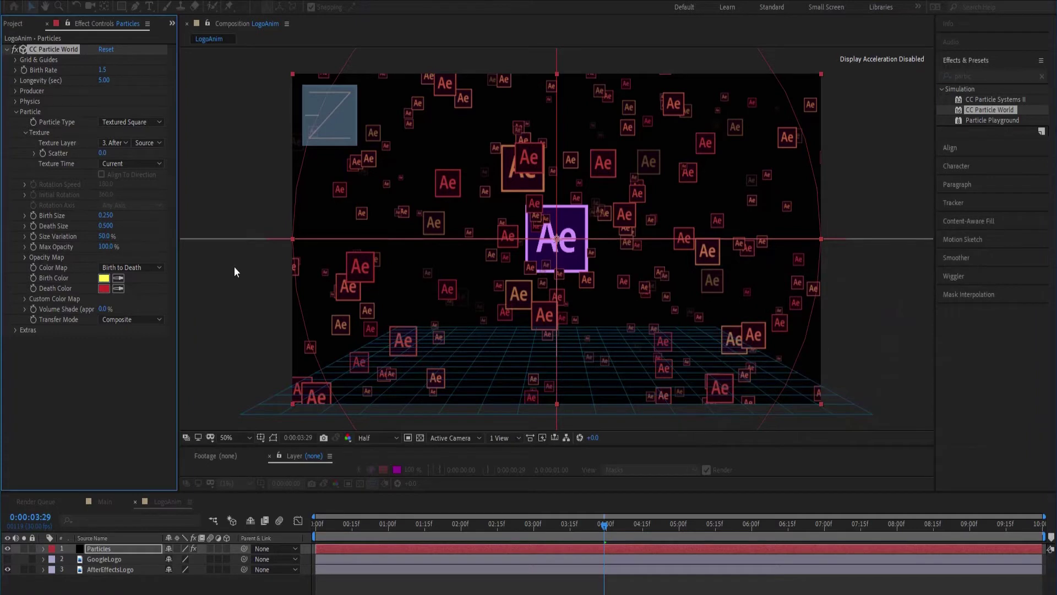
{"action": "left_click", "coordinate": [578, 240]}
{"action": "left_click", "coordinate": [118, 288]}
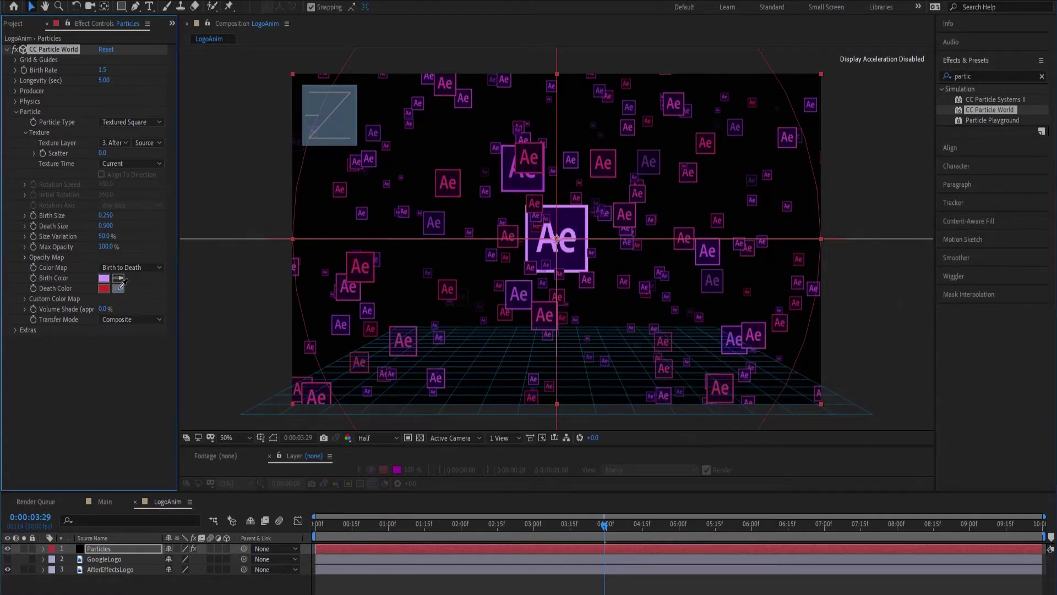
{"action": "left_click", "coordinate": [103, 279]}
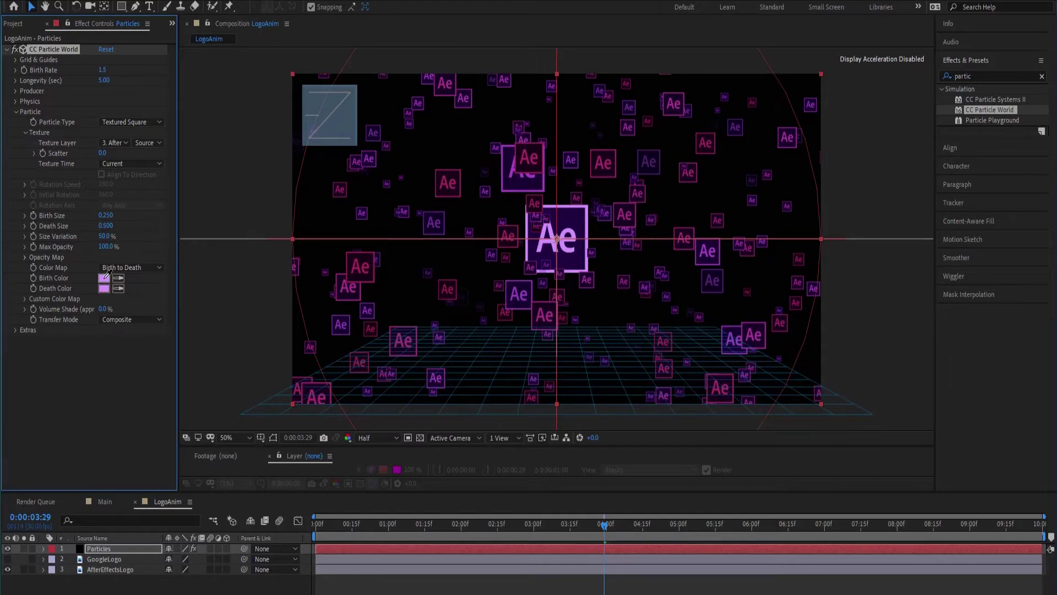
{"action": "left_click", "coordinate": [9, 571]}
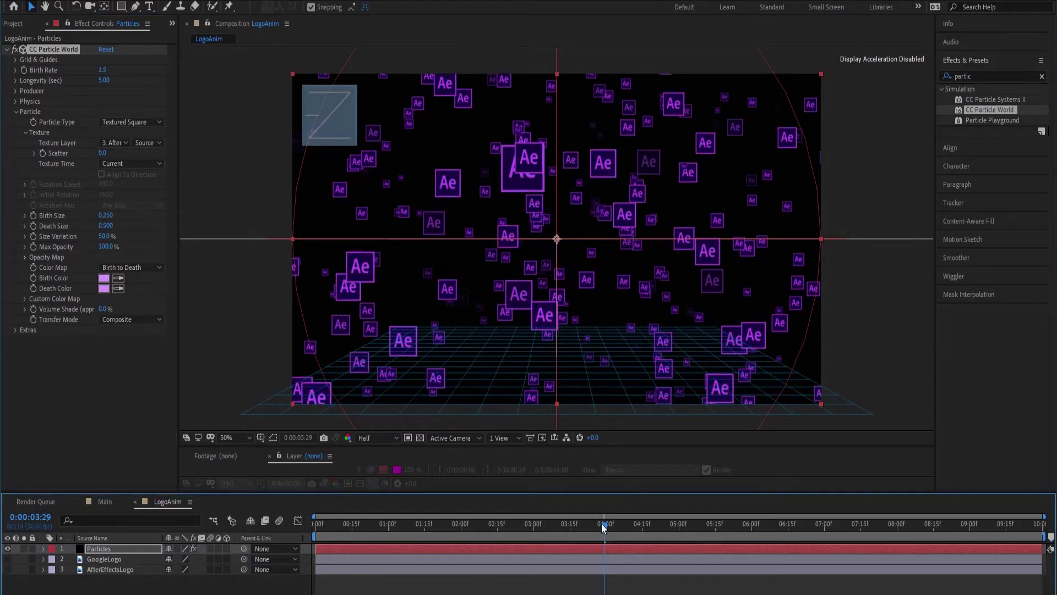
{"action": "key", "text": "space"}
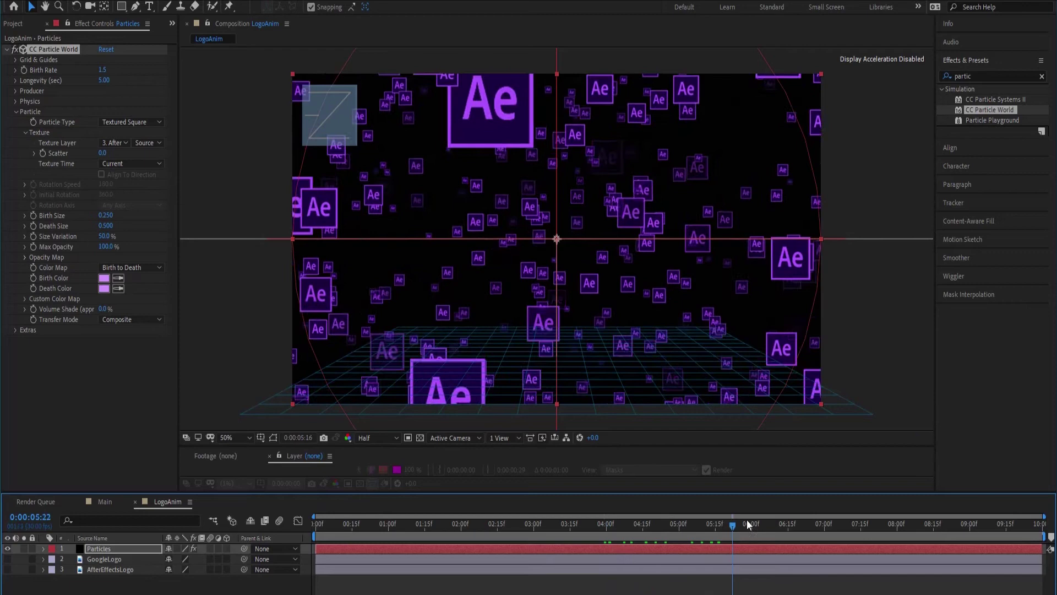
{"action": "left_click_drag", "start_coordinate": [747, 519], "coordinate": [639, 561]}
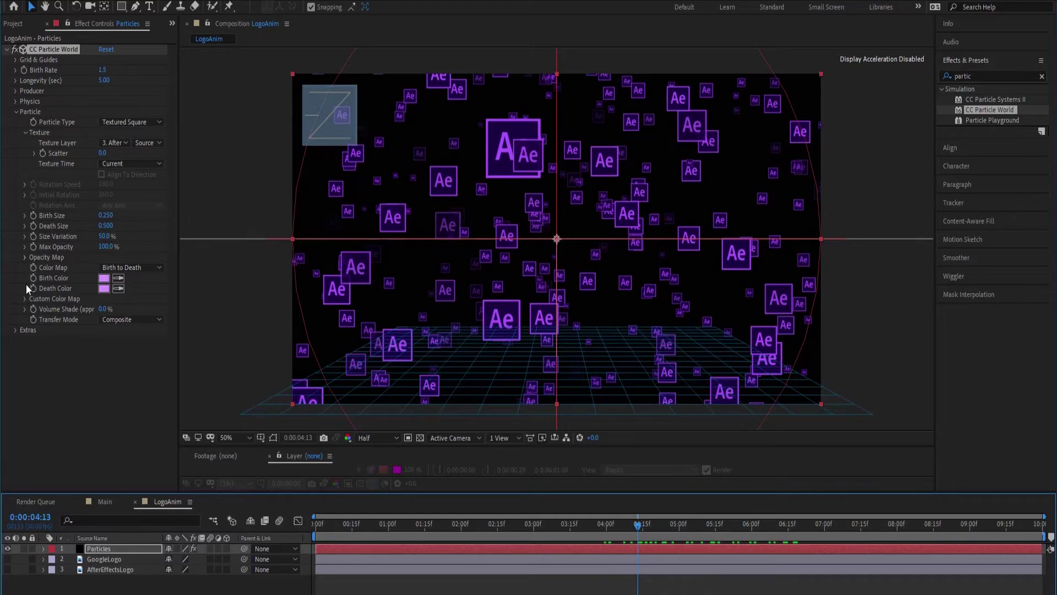
Set CC Particle World's Extras > Effect Camera FOV to 75.
{"action": "left_click", "coordinate": [16, 112]}
{"action": "left_click", "coordinate": [15, 122]}
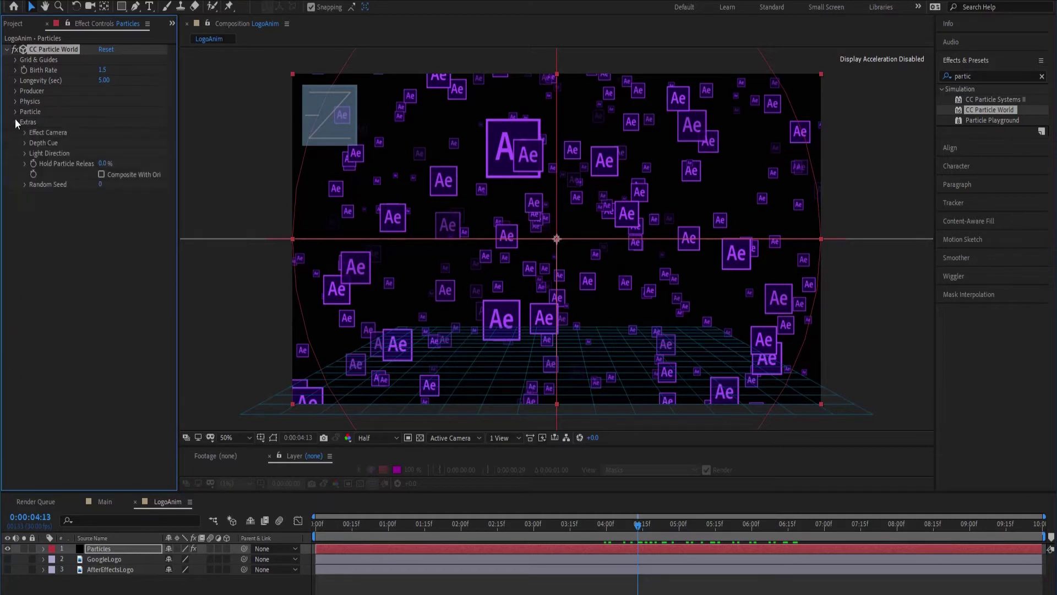
{"action": "left_click", "coordinate": [25, 134]}
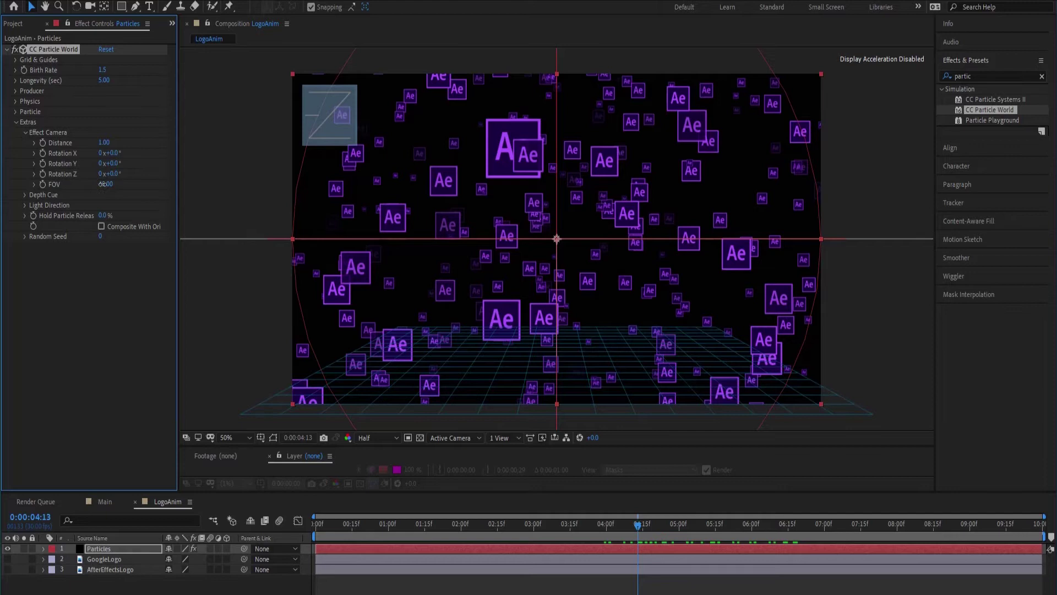
{"action": "type", "text": "5"}
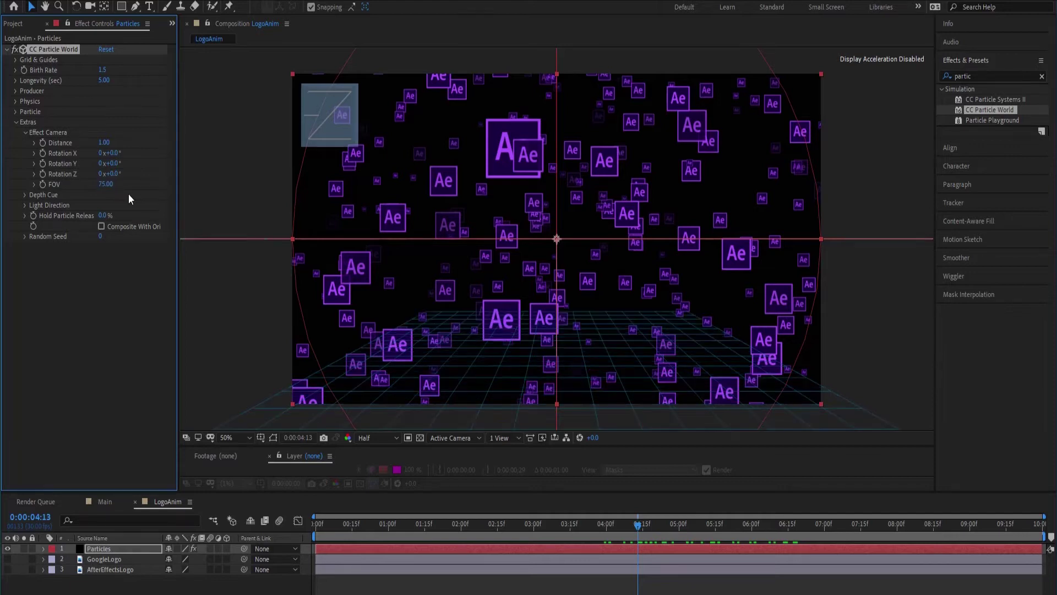
{"action": "key", "text": "Return"}
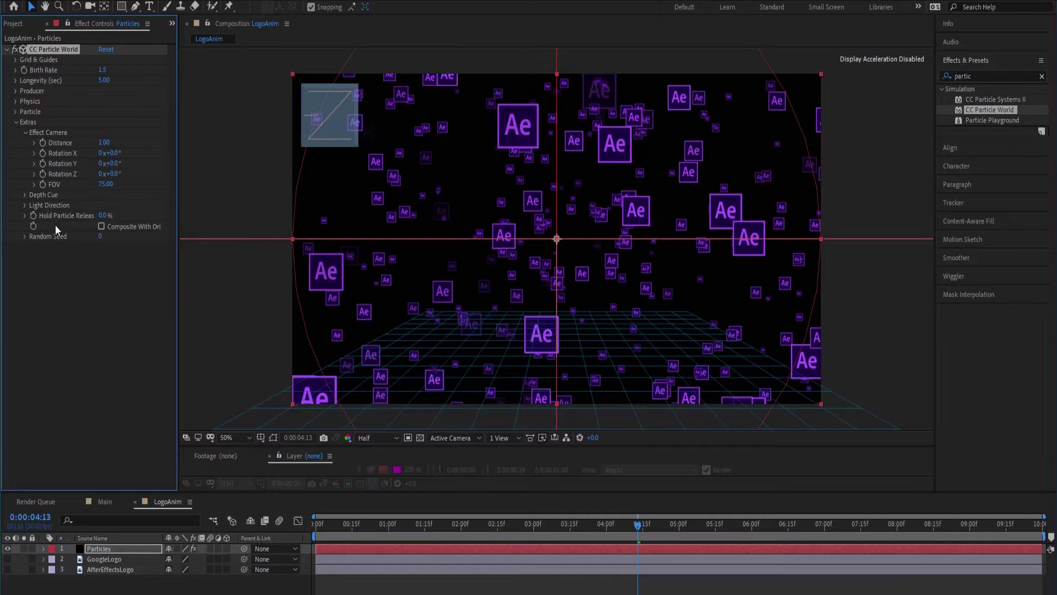
{"action": "left_click", "coordinate": [16, 122]}
{"action": "left_click", "coordinate": [255, 359]}
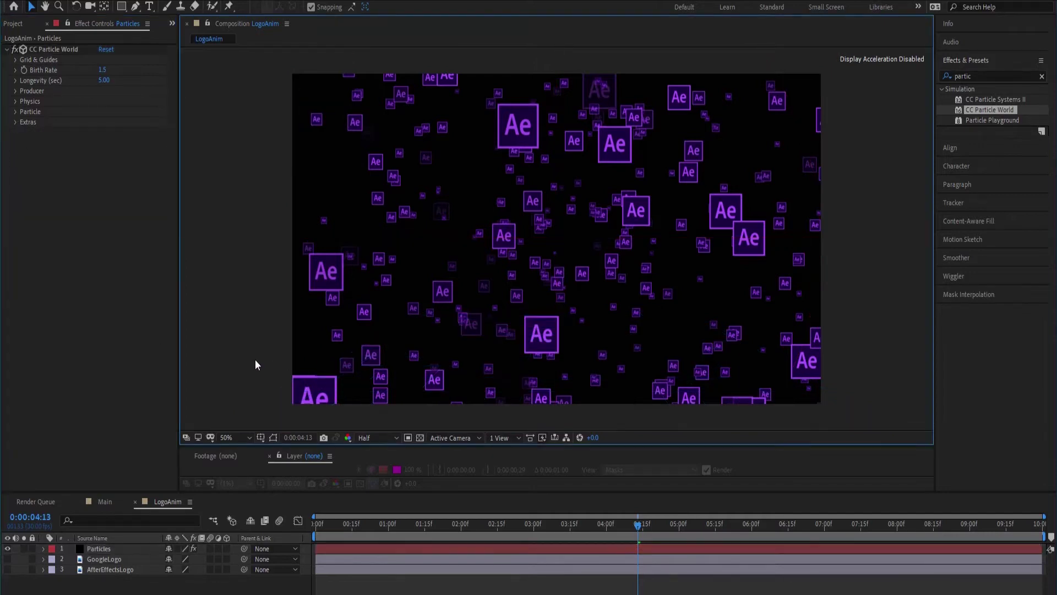
{"action": "key", "text": "grave"}
{"action": "scroll", "coordinate": [475, 362], "scroll_direction": "up", "scroll_amount": 2}
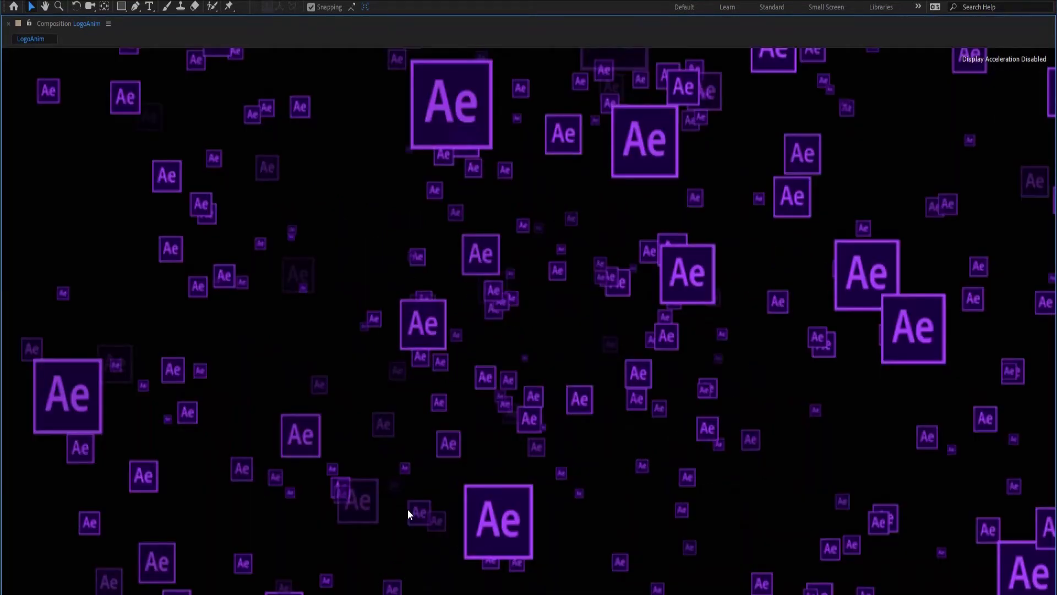
{"action": "key", "text": "grave"}
{"action": "left_click", "coordinate": [395, 436]}
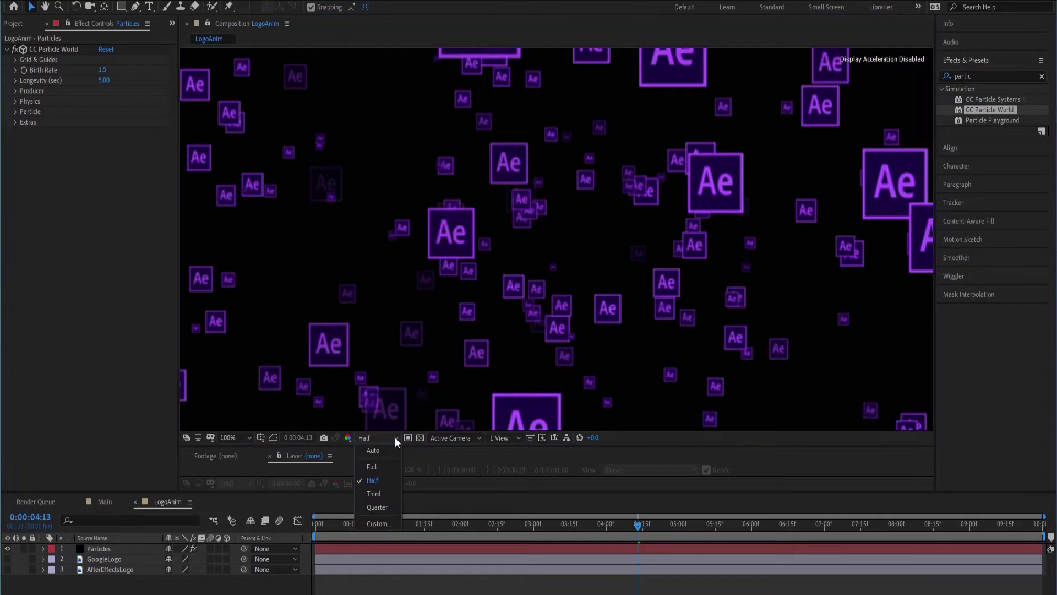
{"action": "left_click", "coordinate": [383, 466]}
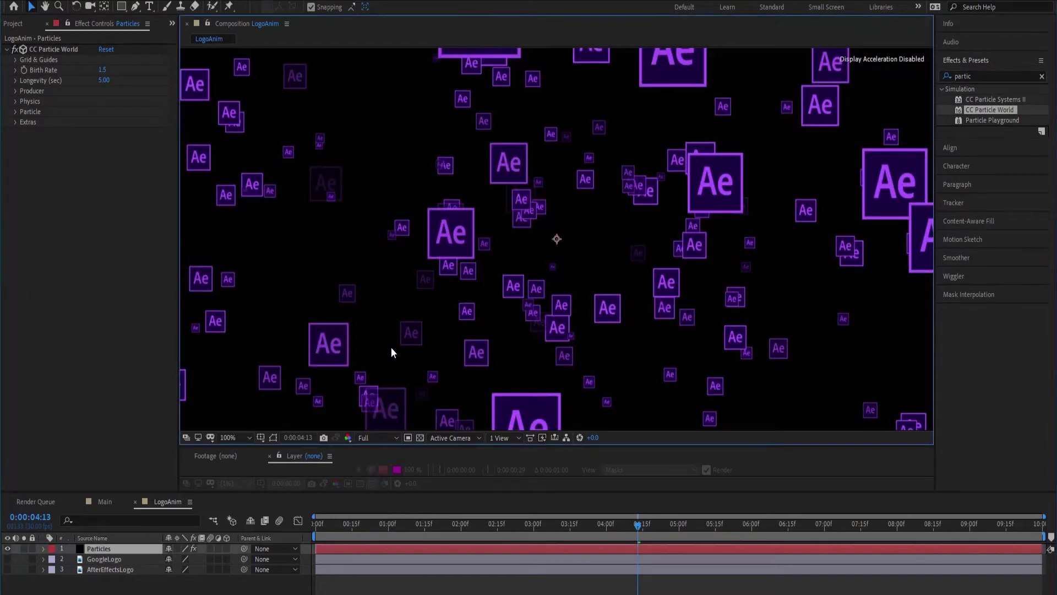
{"action": "key", "text": "grave"}
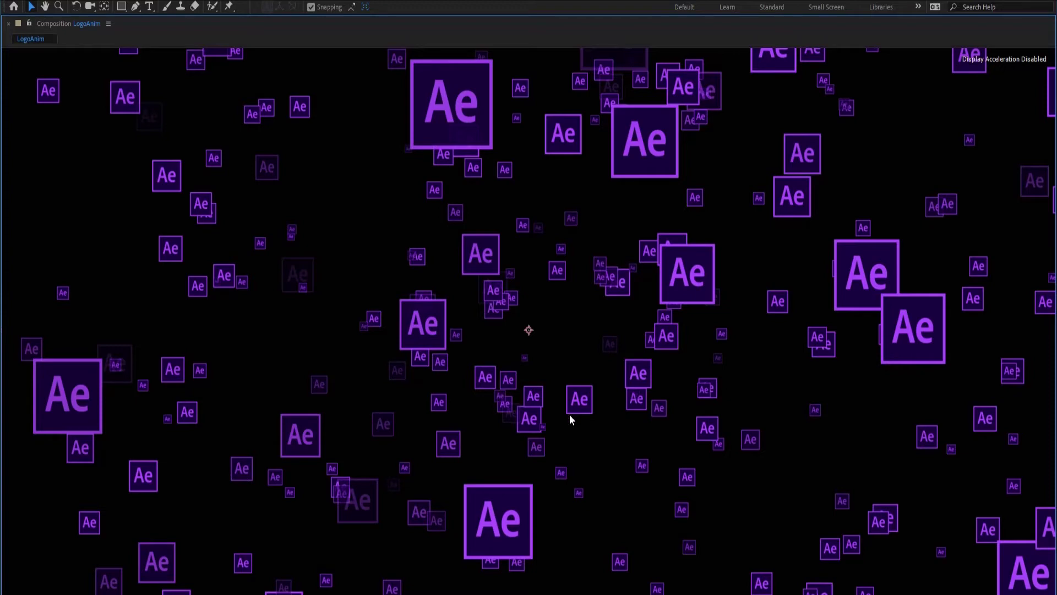
{"action": "key", "text": "grave"}
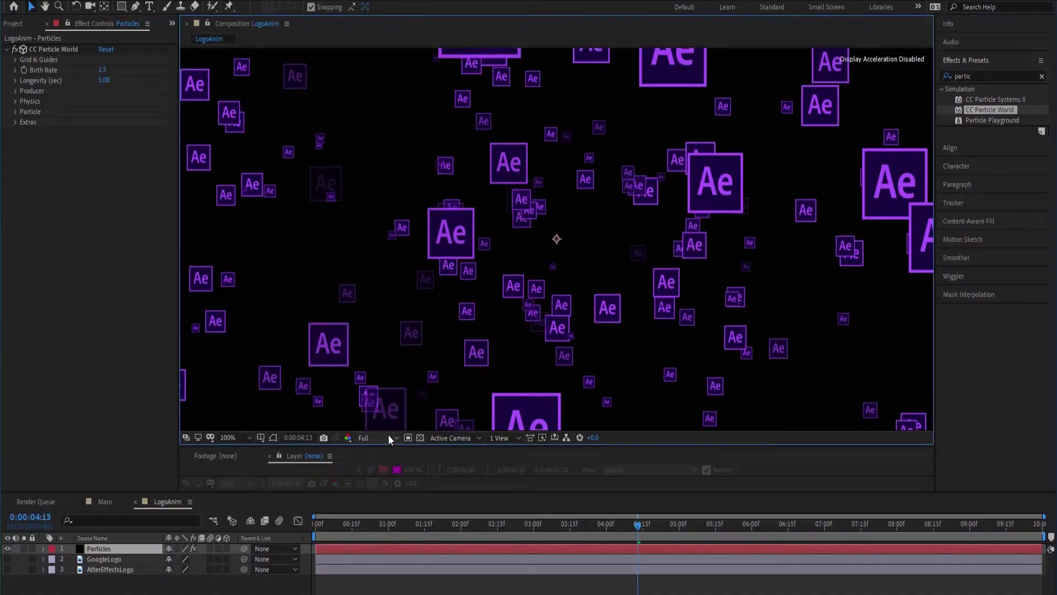
{"action": "left_click", "coordinate": [388, 437]}
{"action": "left_click", "coordinate": [383, 481]}
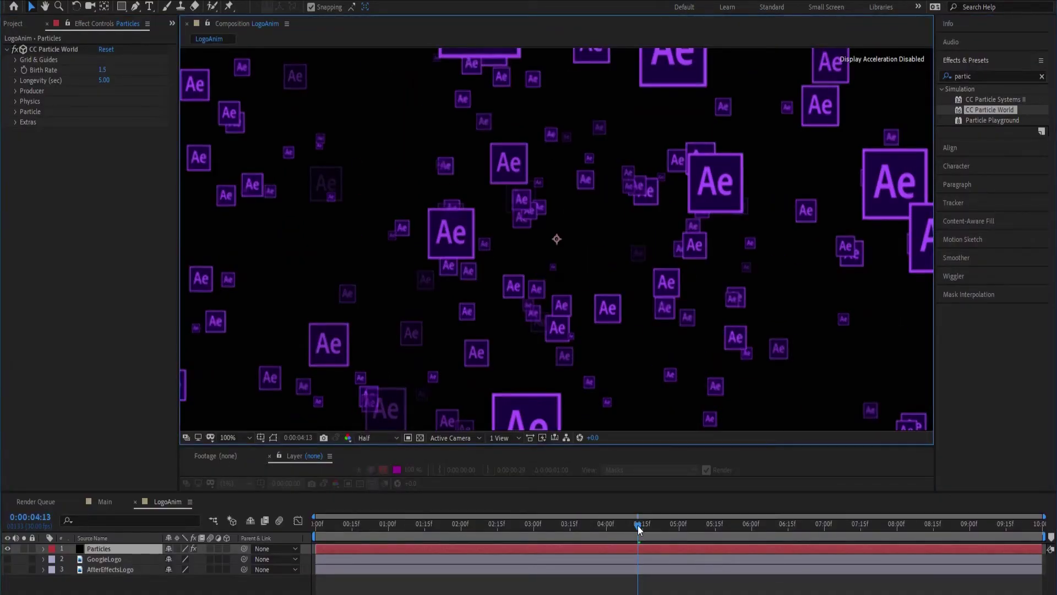
{"action": "left_click_drag", "start_coordinate": [637, 524], "coordinate": [774, 529]}
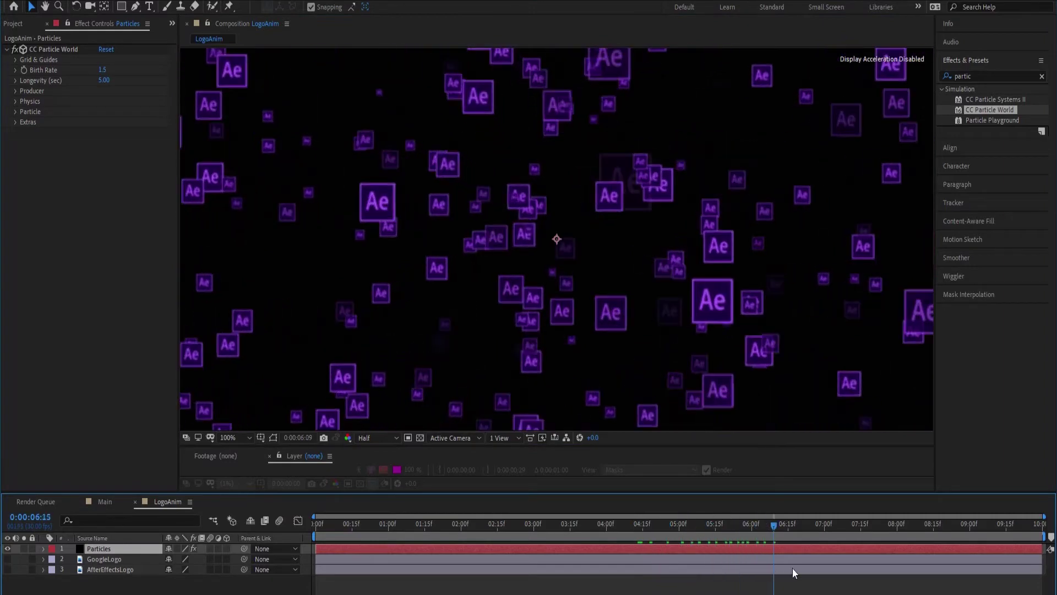
{"action": "key", "text": "space"}
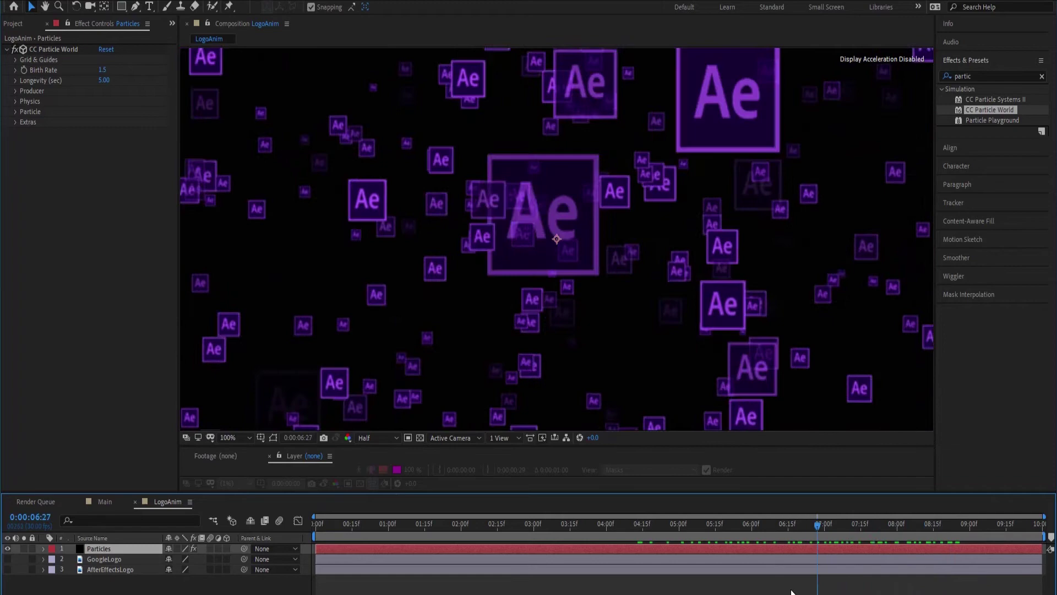
{"action": "left_click_drag", "start_coordinate": [791, 592], "coordinate": [595, 590]}
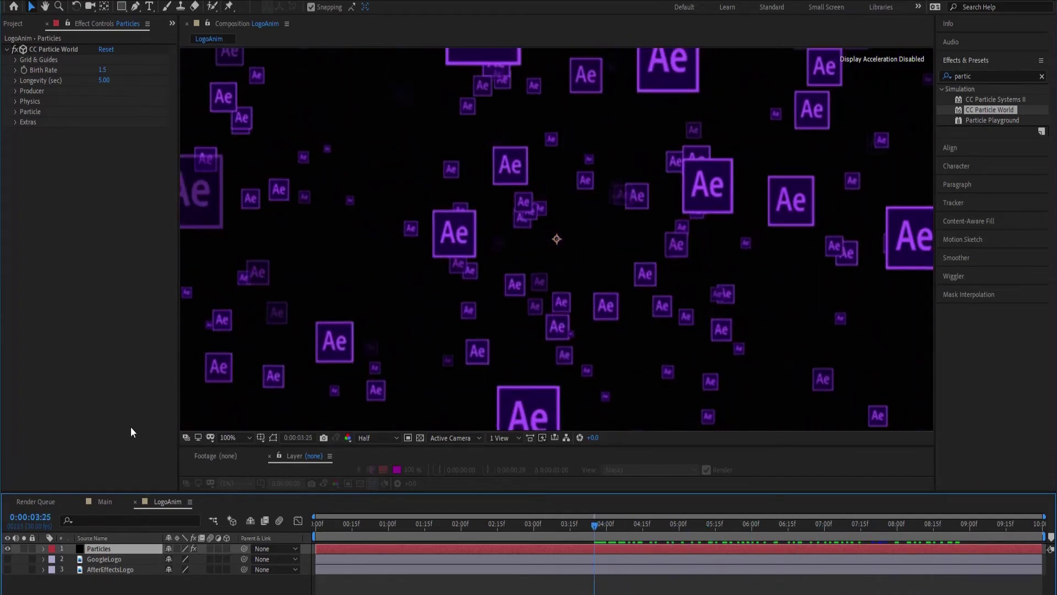
Drag LogoAnim from the Project panel into the Main timeline and scrub to visible particles.
{"action": "left_click", "coordinate": [103, 502]}
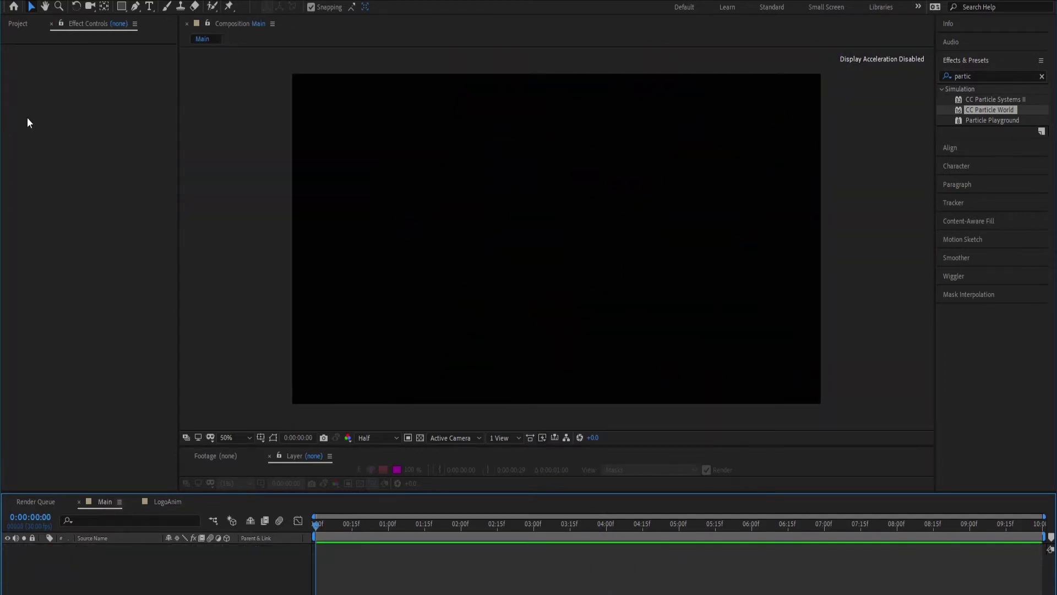
{"action": "left_click", "coordinate": [18, 23]}
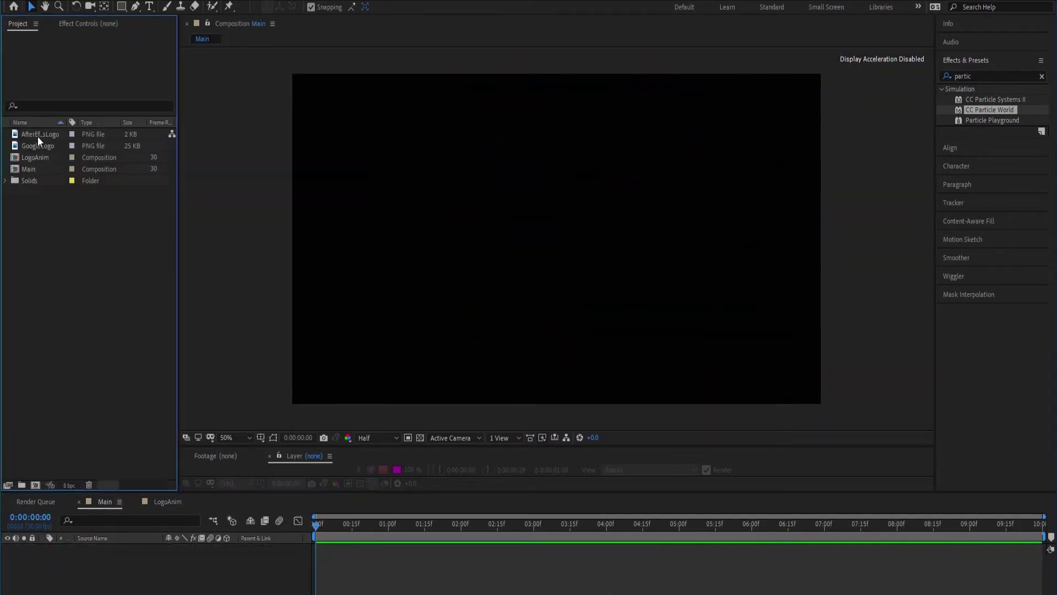
{"action": "left_click", "coordinate": [38, 160]}
{"action": "mouse_move", "coordinate": [47, 201]}
{"action": "left_mouse_down"}
{"action": "mouse_move", "coordinate": [102, 577]}
{"action": "mouse_move", "coordinate": [97, 563]}
{"action": "left_mouse_up"}
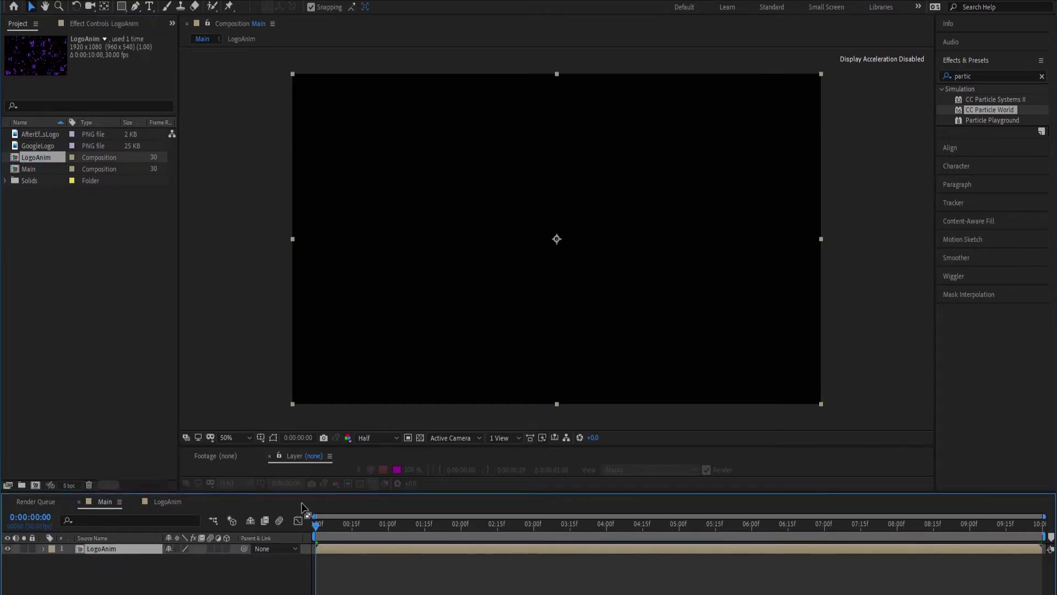
{"action": "left_click_drag", "start_coordinate": [316, 523], "coordinate": [588, 590]}
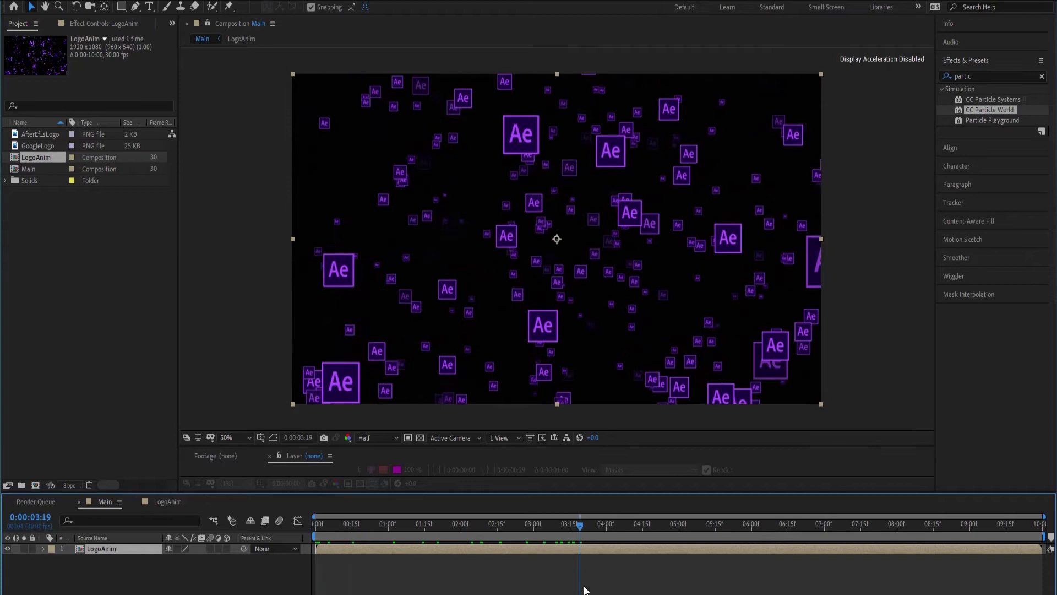
{"action": "left_click", "coordinate": [112, 576]}
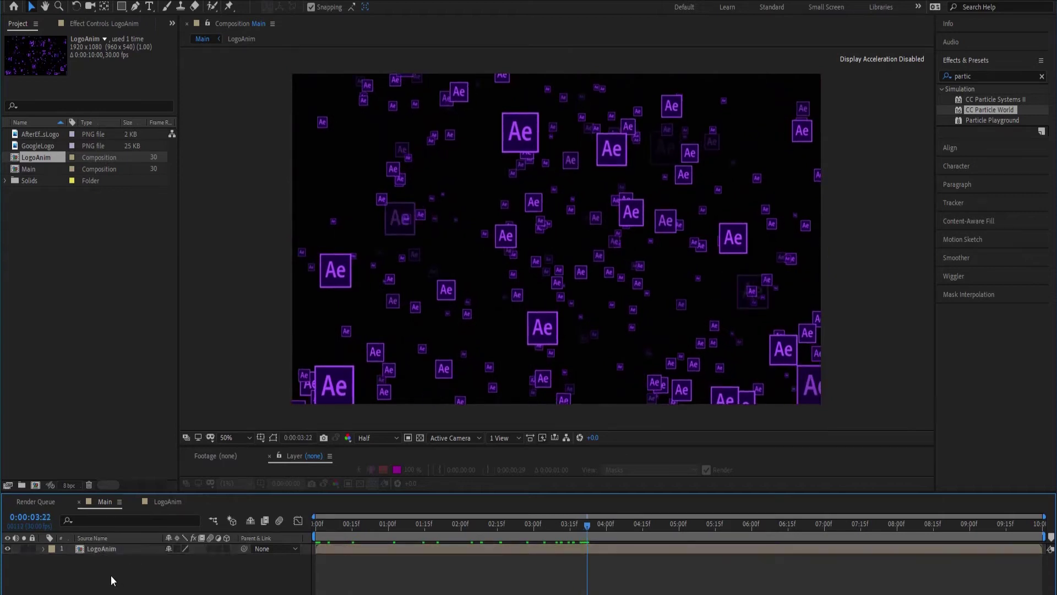
Create Point Light 1 in Main via New > Light with Light Type Point.
{"action": "right_click", "coordinate": [110, 576]}
{"action": "mouse_move", "coordinate": [136, 442]}
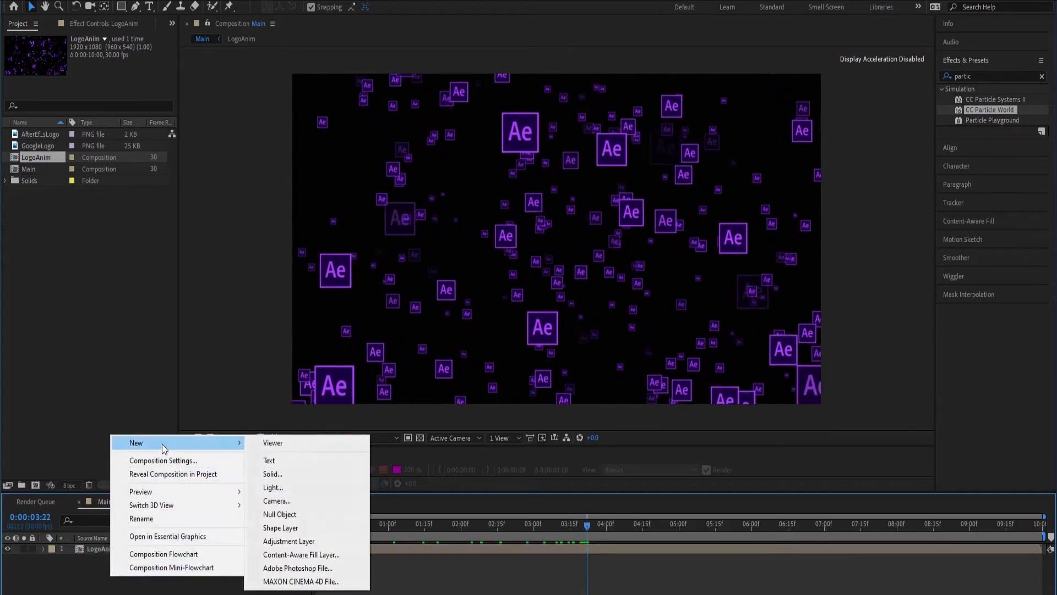
{"action": "left_click", "coordinate": [301, 487]}
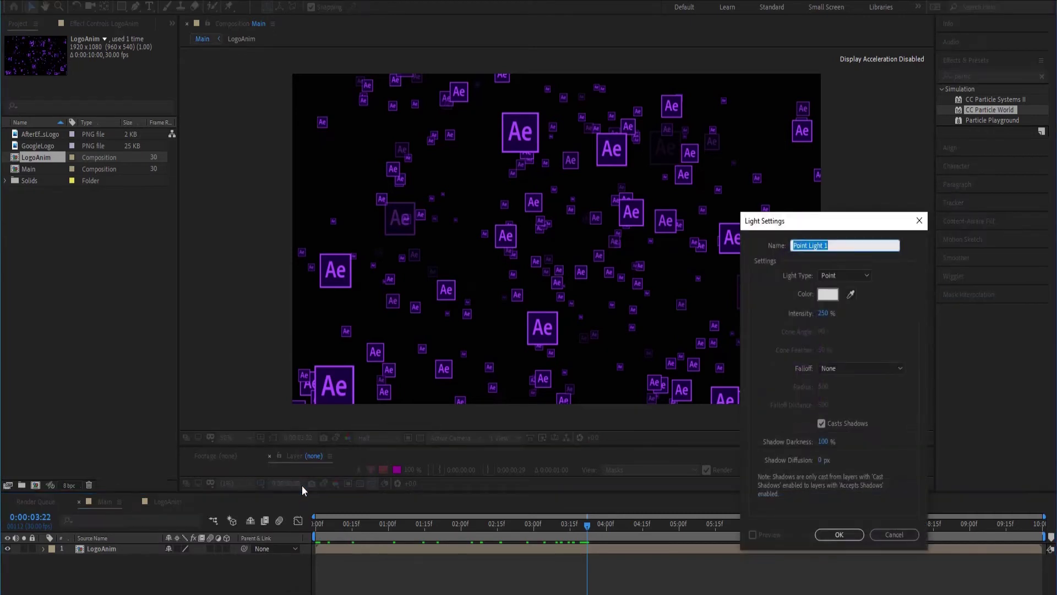
{"action": "left_click", "coordinate": [825, 314]}
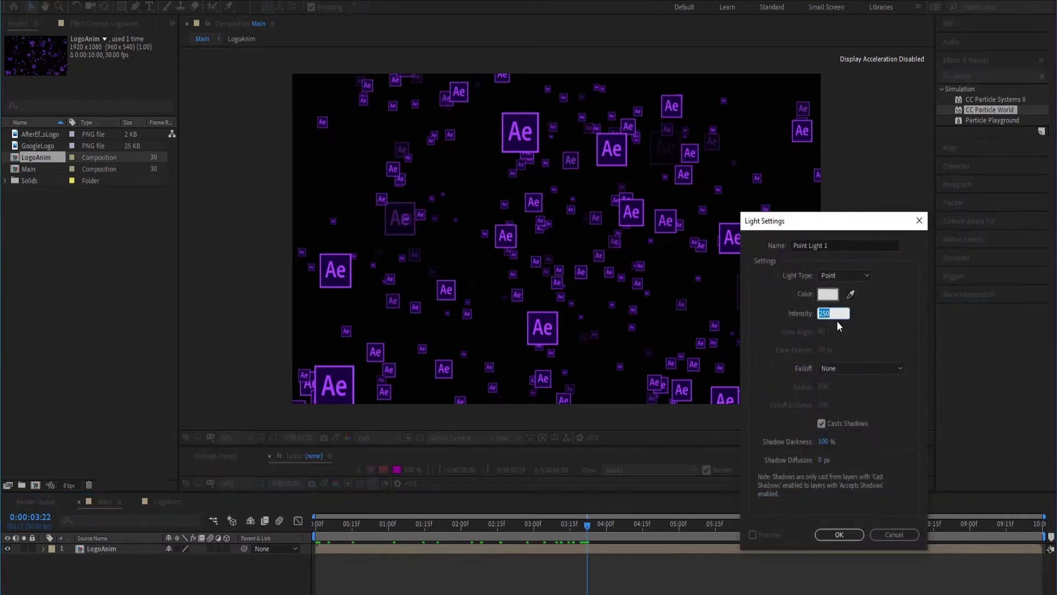
{"action": "type", "text": "350"}
{"action": "key", "text": "Return"}
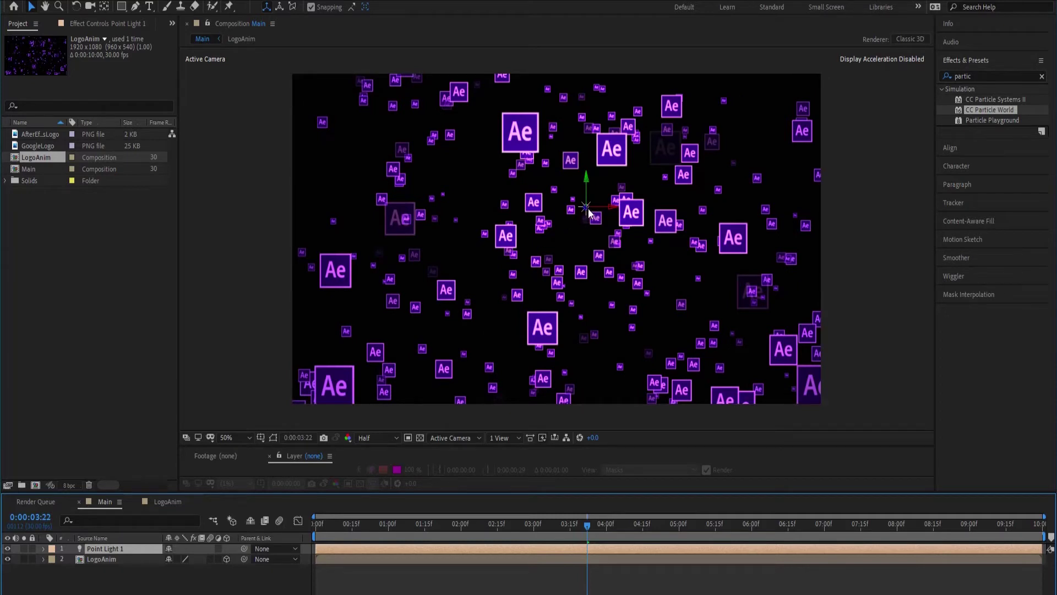
{"action": "left_click_drag", "start_coordinate": [616, 210], "coordinate": [652, 214]}
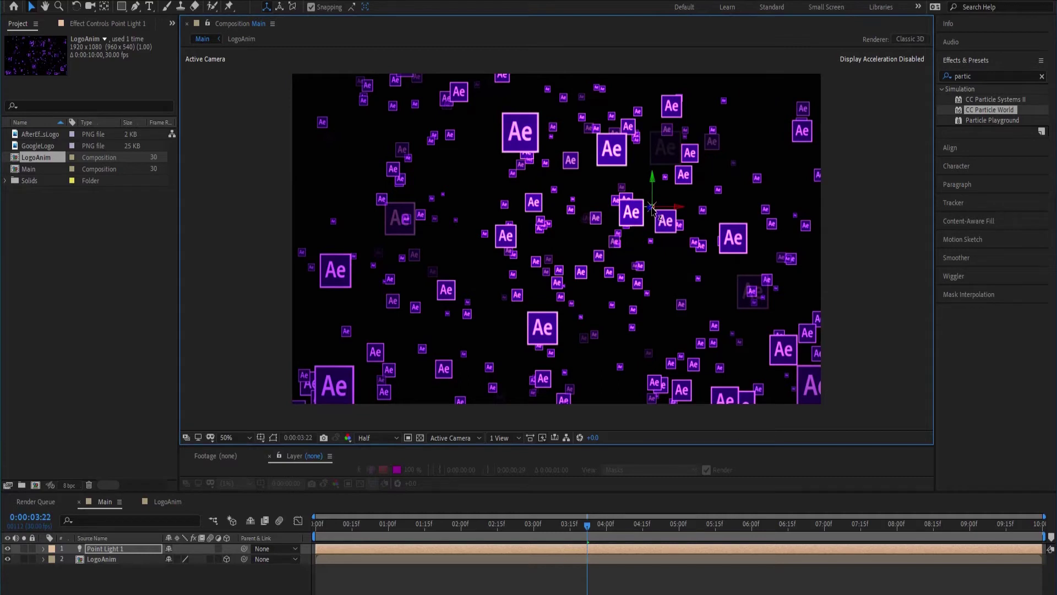
{"action": "left_click_drag", "start_coordinate": [653, 210], "coordinate": [688, 197]}
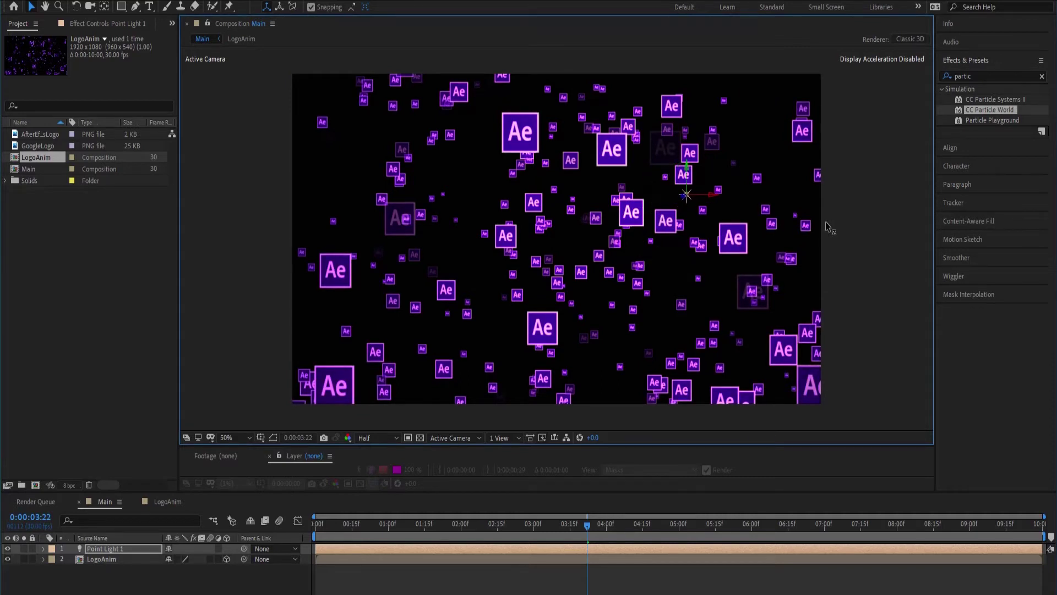
{"action": "left_click_drag", "start_coordinate": [829, 228], "coordinate": [634, 299]}
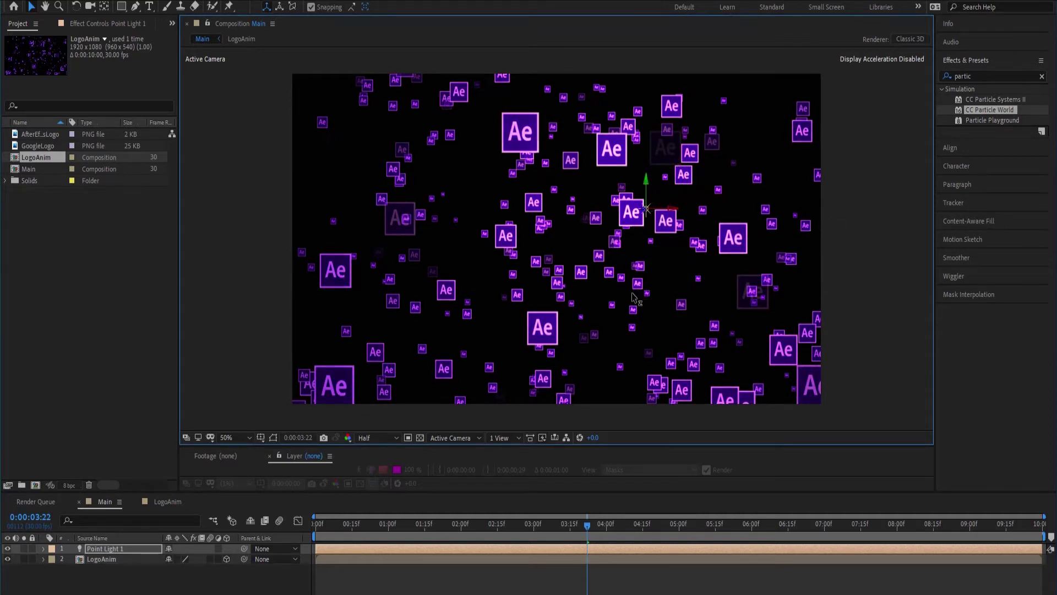
{"action": "mouse_move", "coordinate": [652, 206]}
{"action": "left_mouse_down"}
{"action": "mouse_move", "coordinate": [670, 186]}
{"action": "mouse_move", "coordinate": [712, 187]}
{"action": "left_mouse_up"}
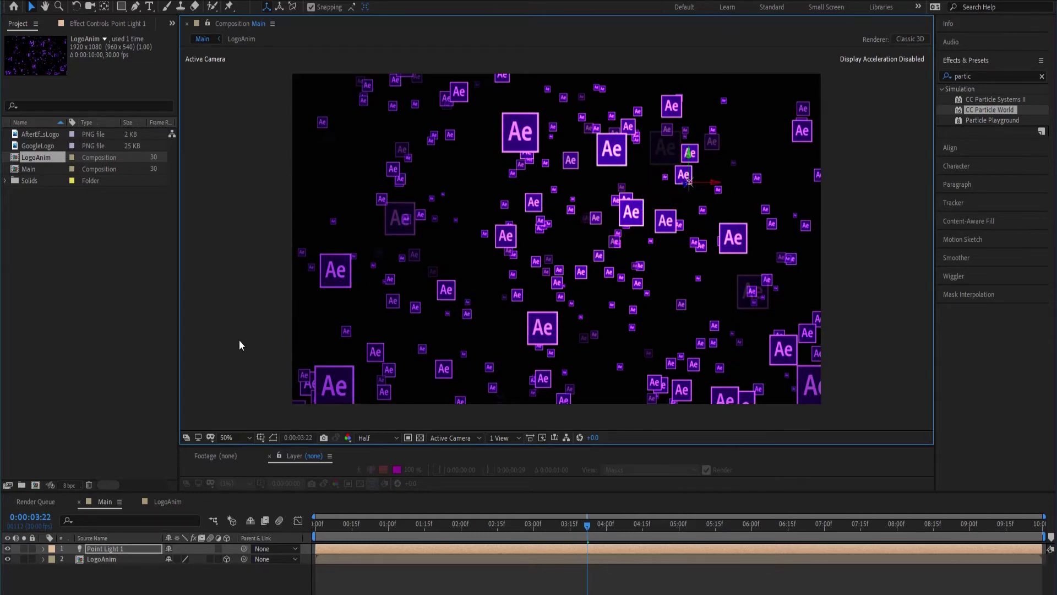
{"action": "left_click", "coordinate": [226, 327]}
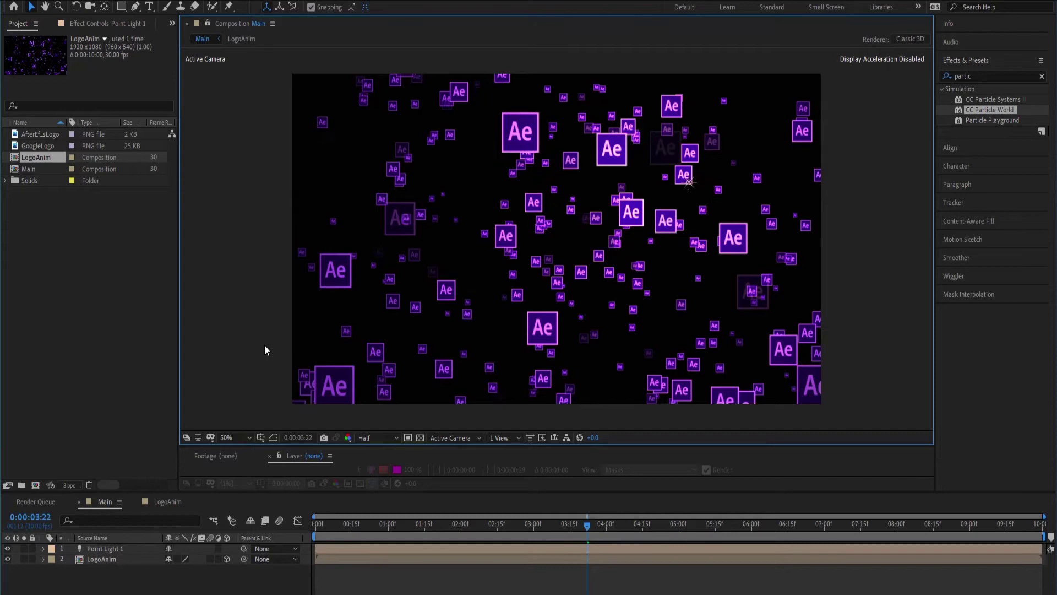
{"action": "key", "text": "grave"}
{"action": "key", "text": "shift+slash"}
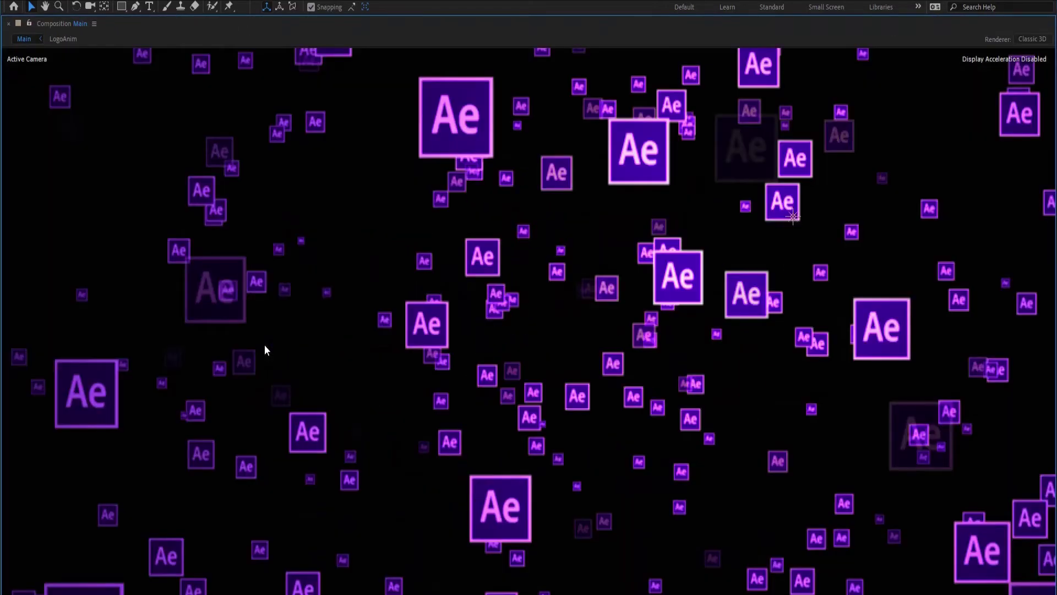
{"action": "key", "text": "grave"}
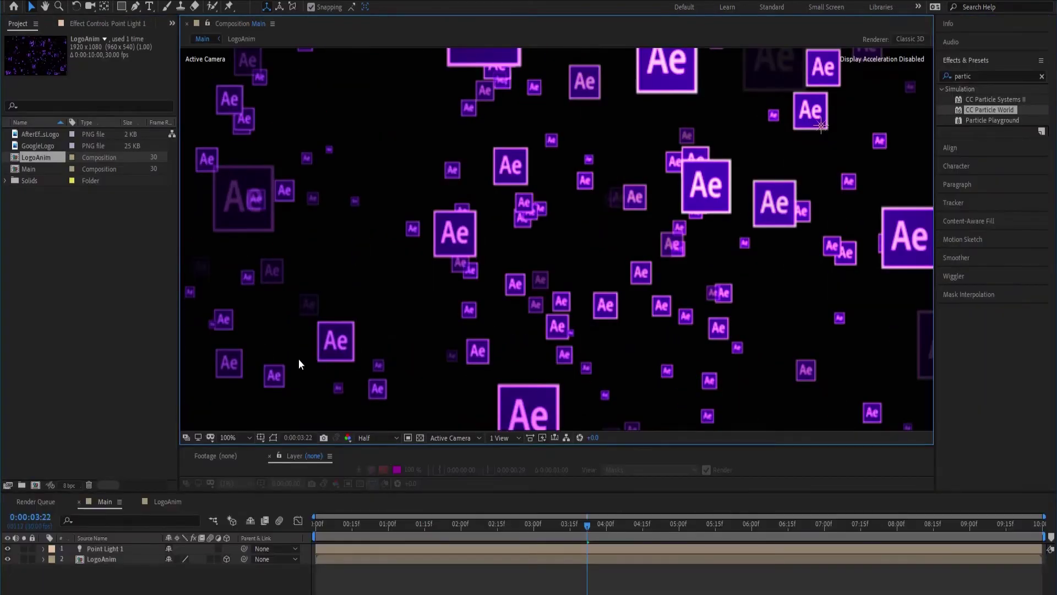
{"action": "left_click", "coordinate": [8, 549]}
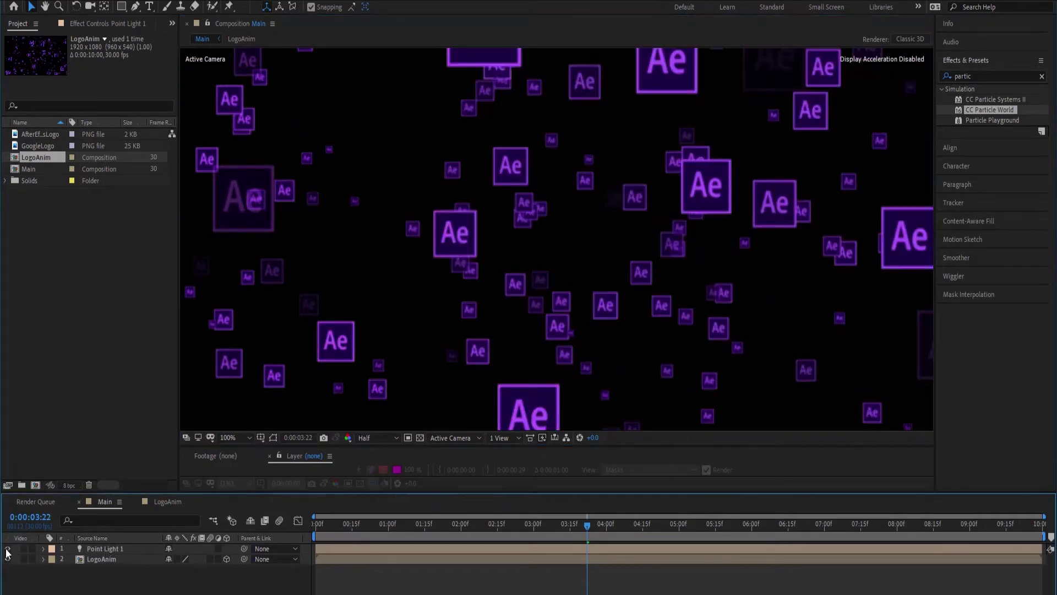
{"action": "left_click", "coordinate": [8, 549]}
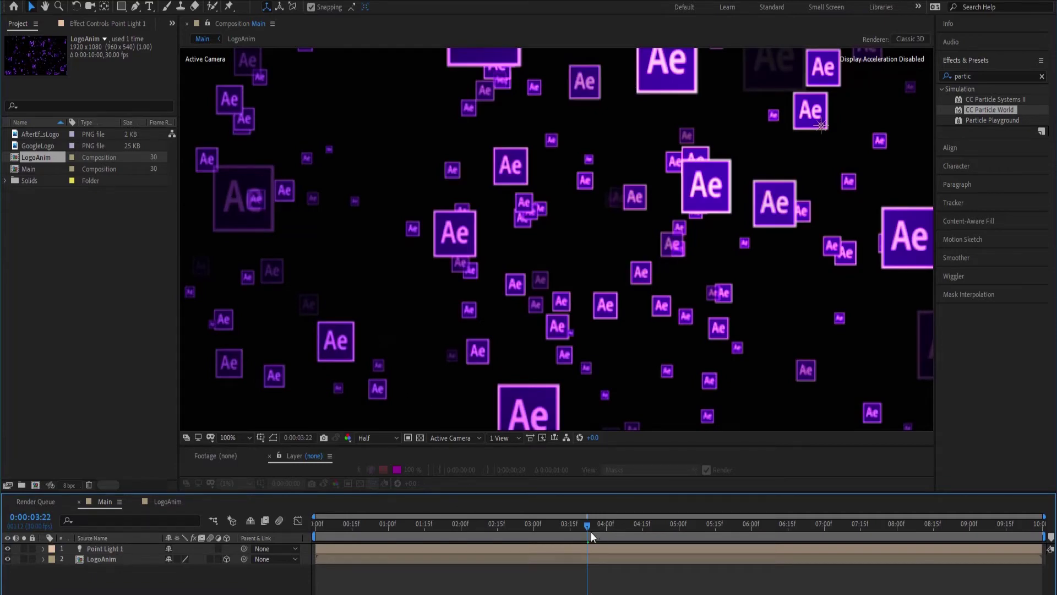
{"action": "left_click_drag", "start_coordinate": [588, 525], "coordinate": [724, 561]}
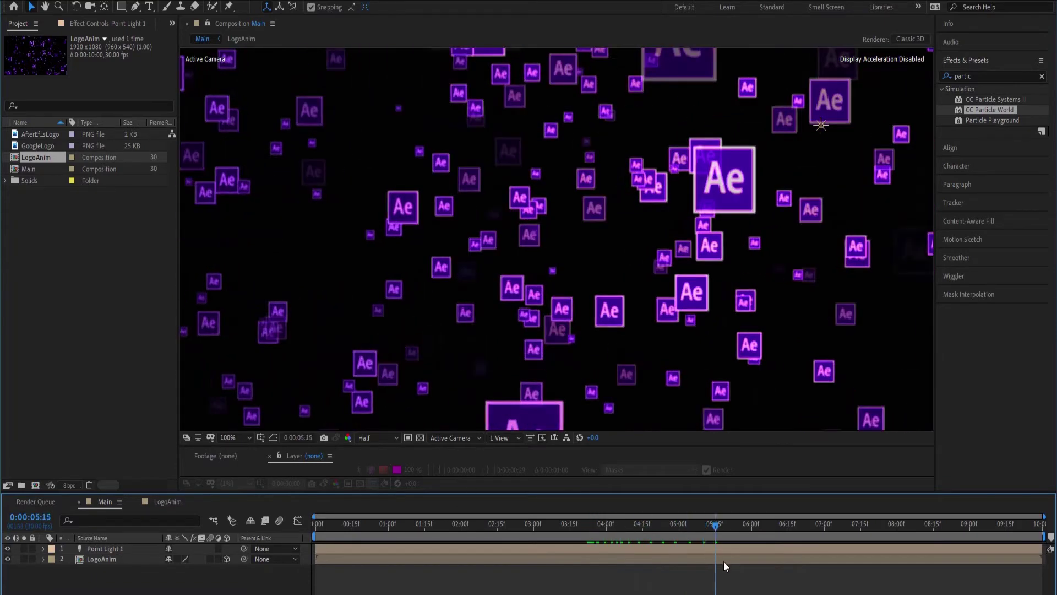
{"action": "mouse_move", "coordinate": [723, 561]}
{"action": "left_mouse_down"}
{"action": "mouse_move", "coordinate": [760, 578]}
{"action": "mouse_move", "coordinate": [317, 589]}
{"action": "left_mouse_up"}
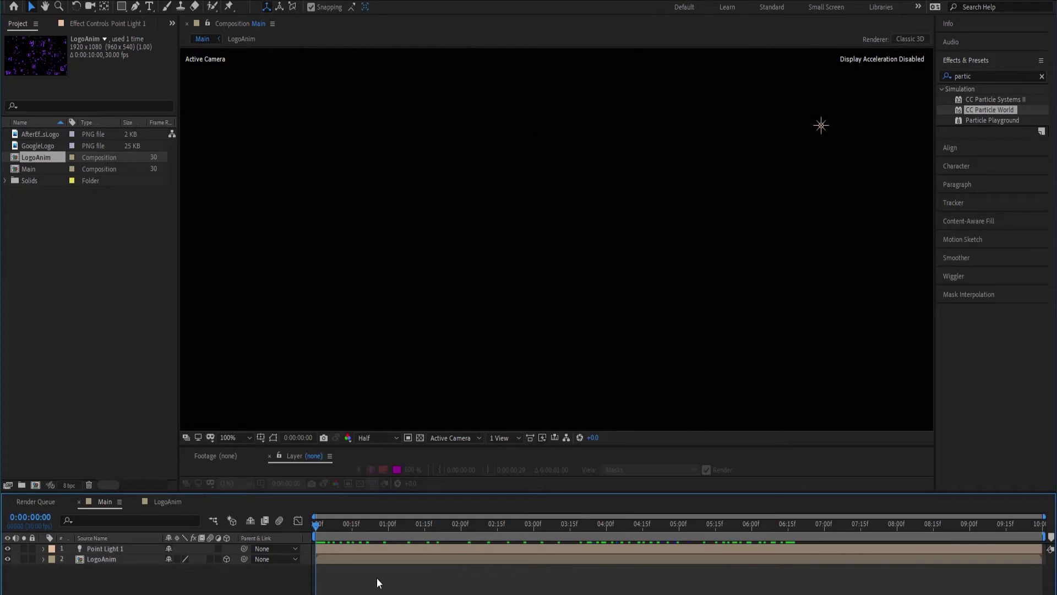
{"action": "key", "text": "space"}
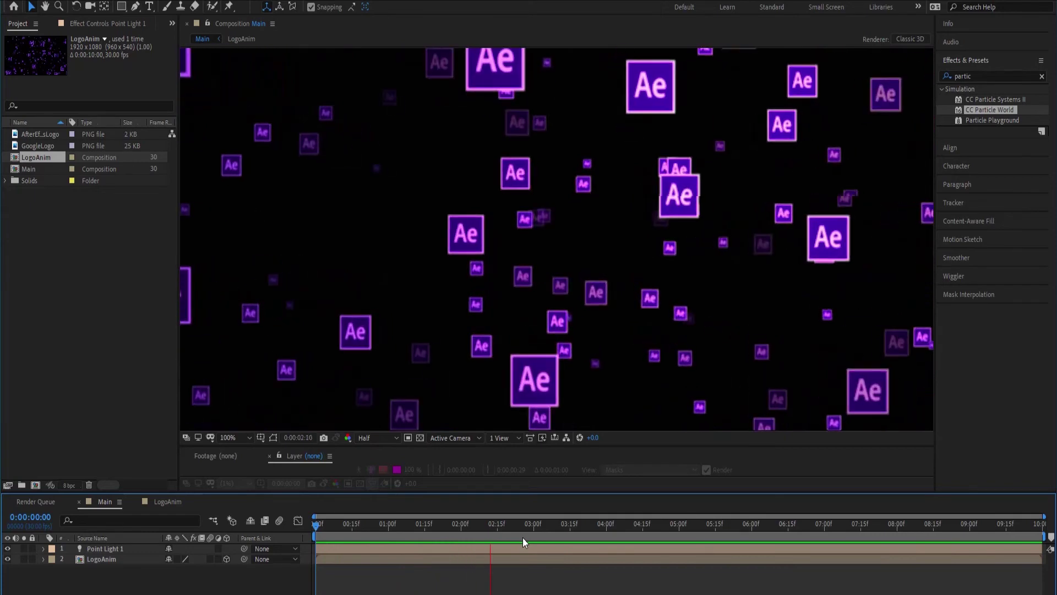
{"action": "key", "text": "comma"}
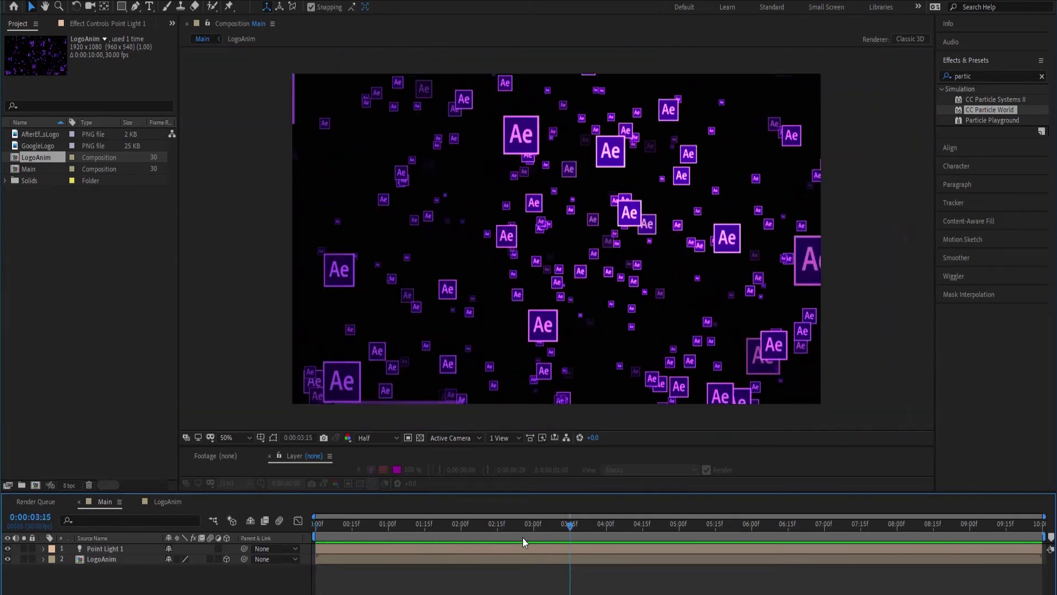
{"action": "left_click", "coordinate": [521, 526]}
{"action": "left_click_drag", "start_coordinate": [521, 529], "coordinate": [627, 577]}
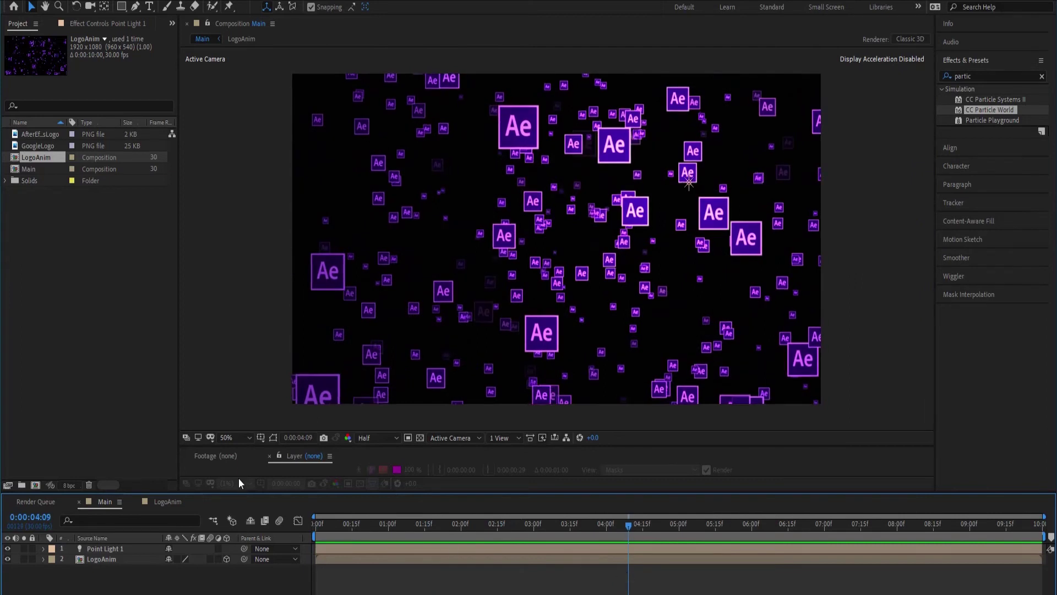
In LogoAnim, set the Particles layer's Texture Layer to 2. GoogleLogo.
{"action": "left_click", "coordinate": [172, 501]}
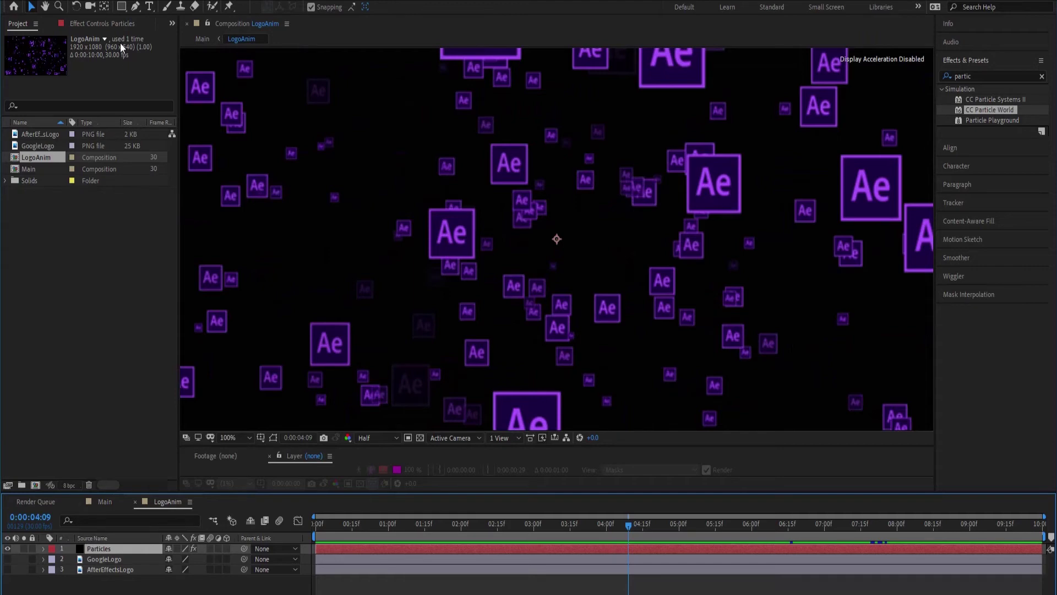
{"action": "left_click", "coordinate": [116, 26]}
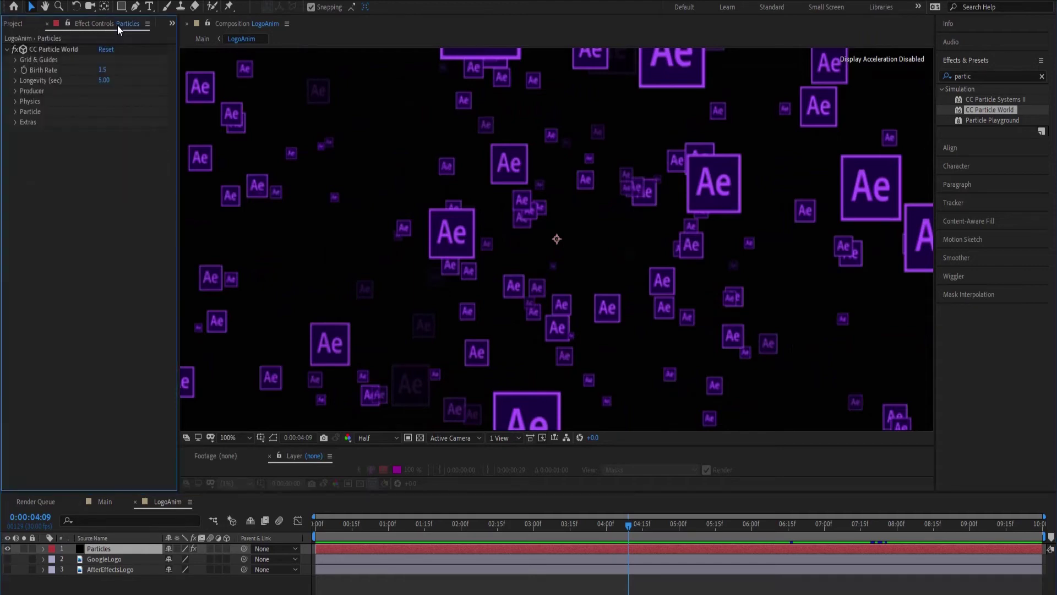
{"action": "left_click", "coordinate": [15, 111]}
{"action": "left_click", "coordinate": [119, 144]}
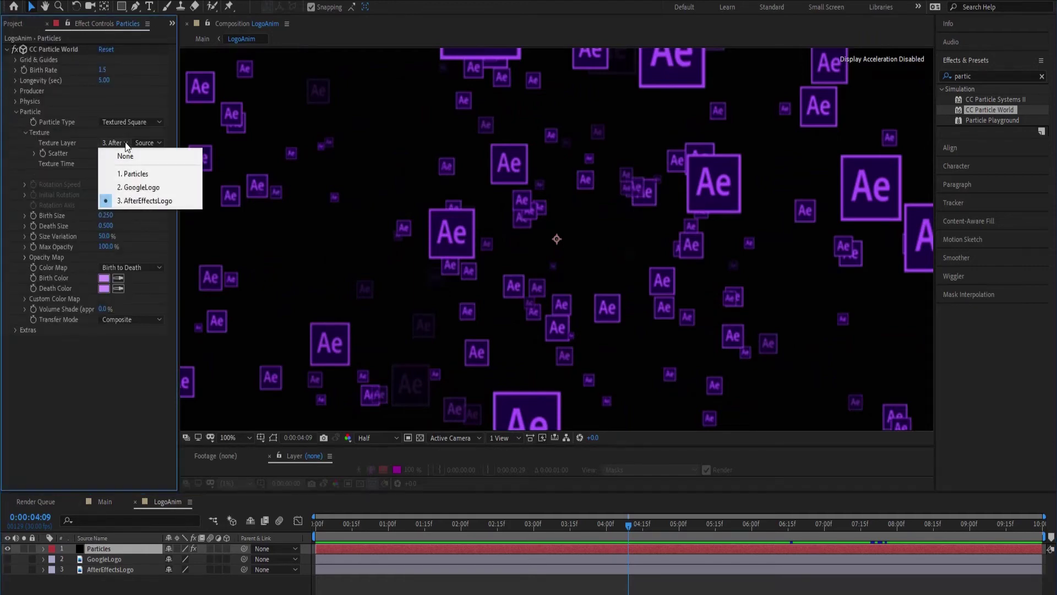
{"action": "left_click", "coordinate": [138, 191]}
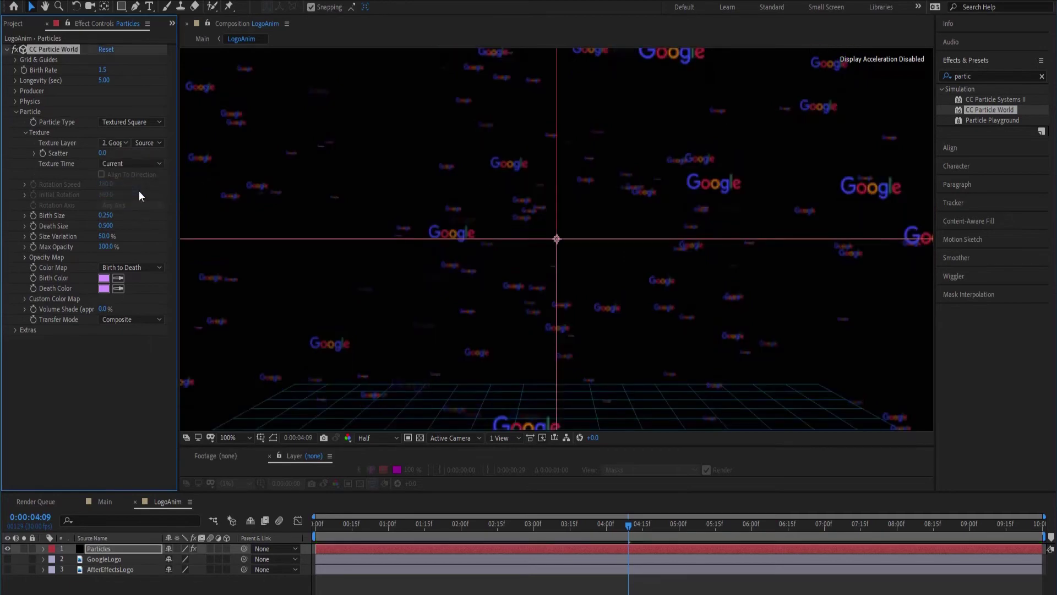
Play a maximized preview of Main at 100% zoom and Full resolution, then Half.
{"action": "left_click", "coordinate": [106, 501]}
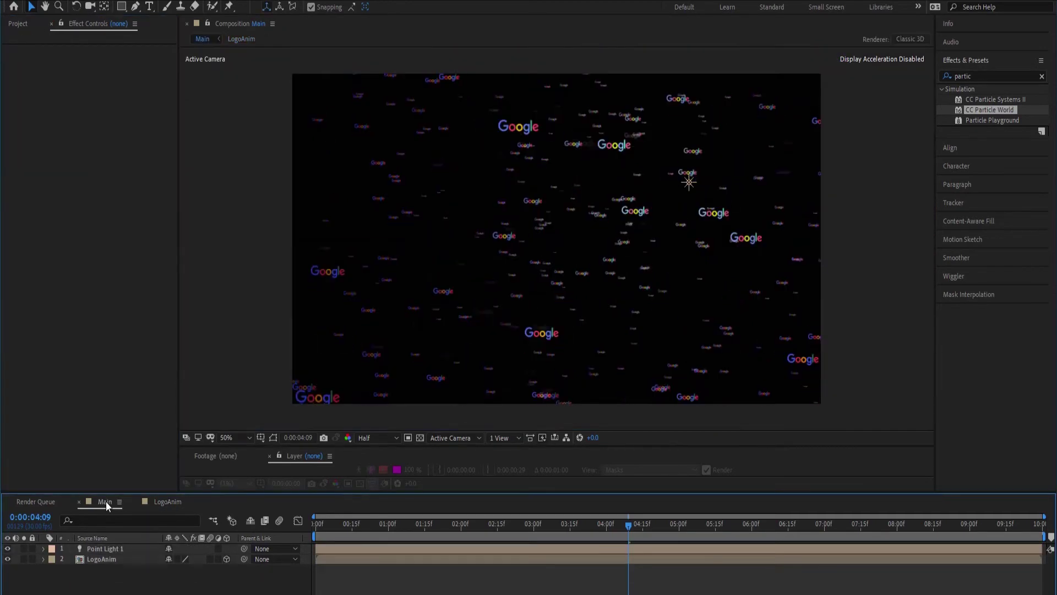
{"action": "key", "text": "slash"}
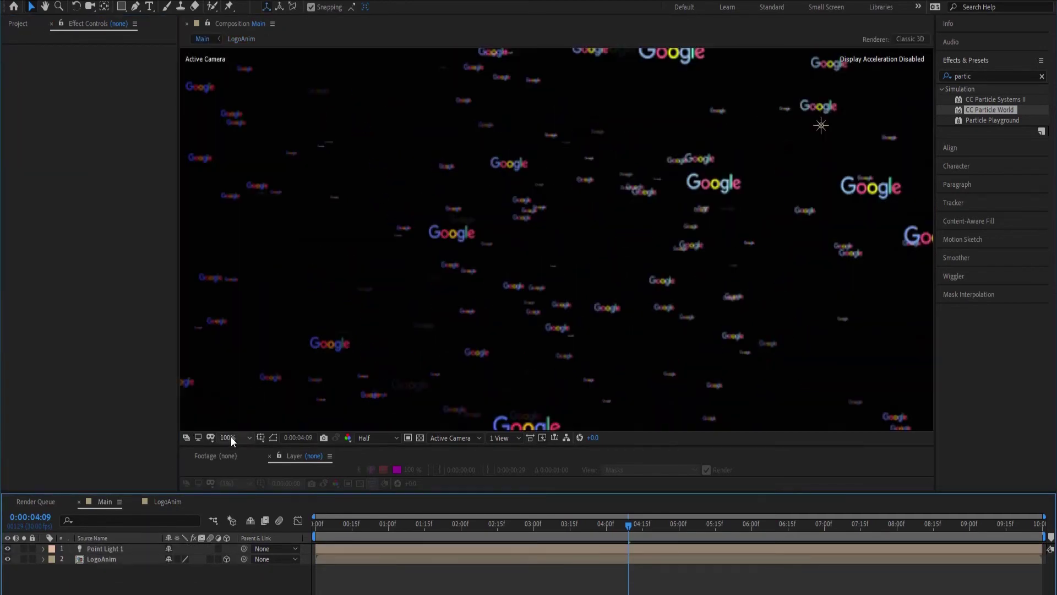
{"action": "left_click", "coordinate": [369, 440]}
{"action": "left_click", "coordinate": [373, 453]}
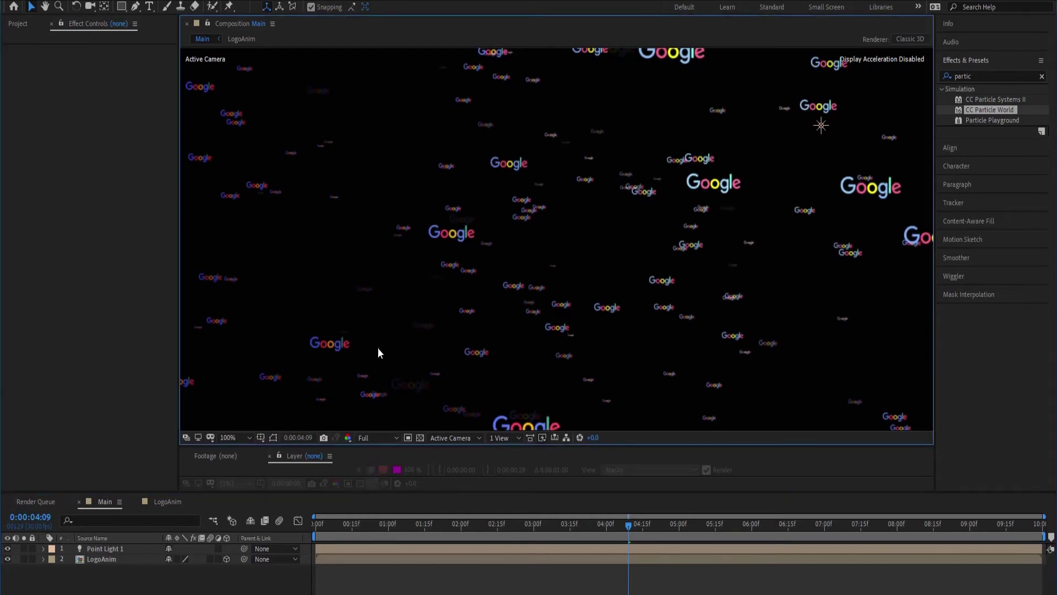
{"action": "key", "text": "grave"}
{"action": "key", "text": "space"}
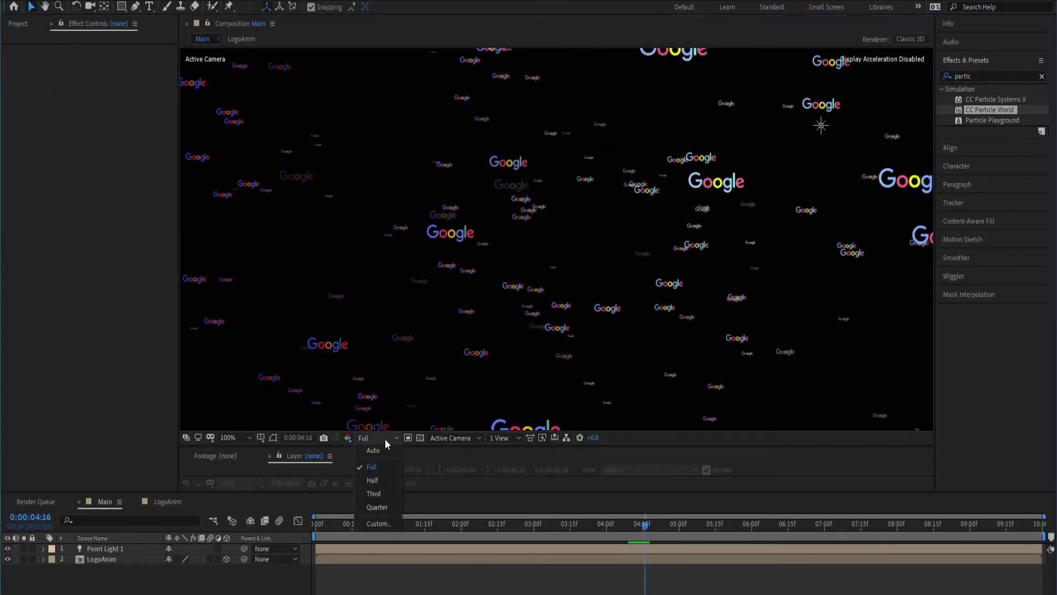
{"action": "left_click", "coordinate": [375, 480]}
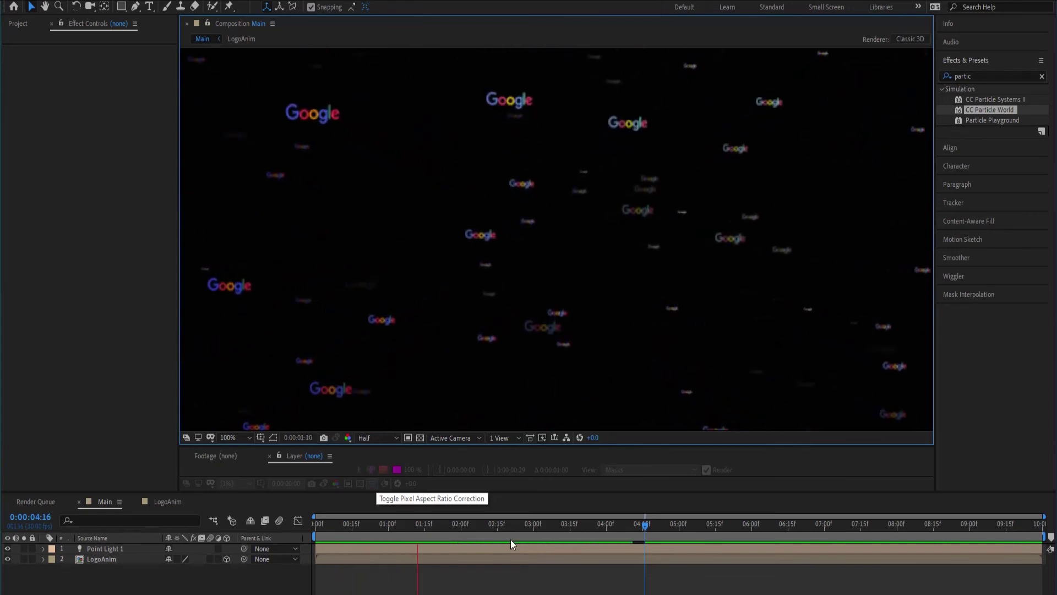
{"action": "key", "text": "space"}
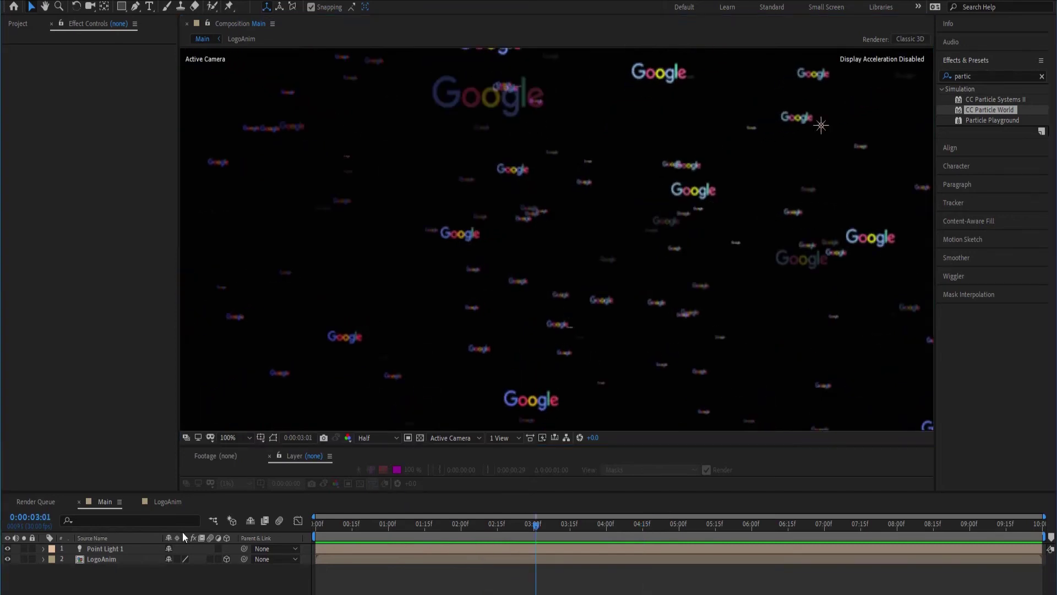
In LogoAnim, set the Particles Texture Layer back to 3. AfterEffectsLogo.
{"action": "left_click", "coordinate": [171, 501]}
{"action": "left_click", "coordinate": [113, 549]}
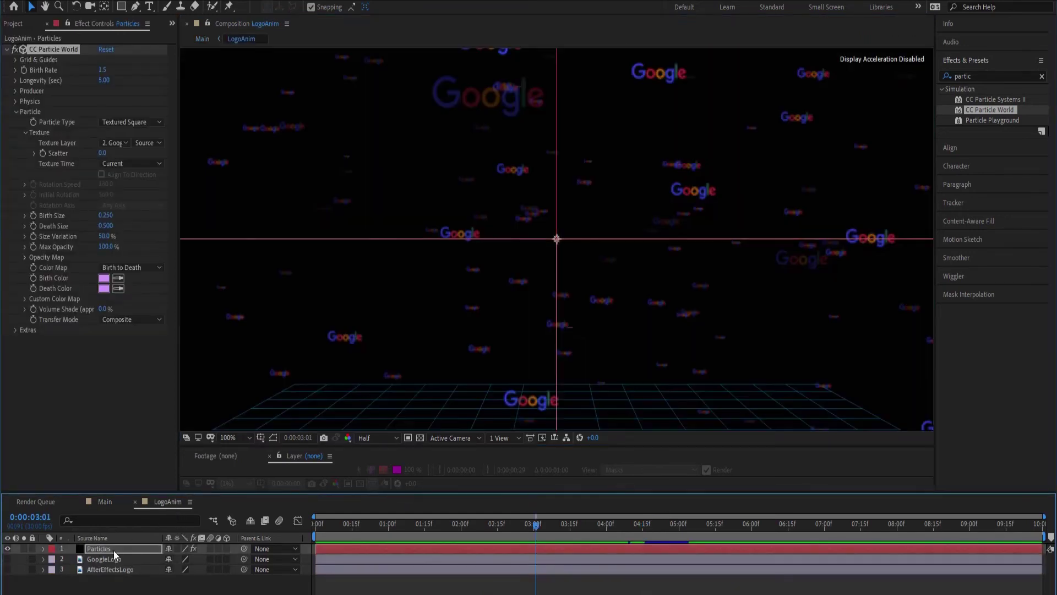
{"action": "left_click", "coordinate": [121, 144]}
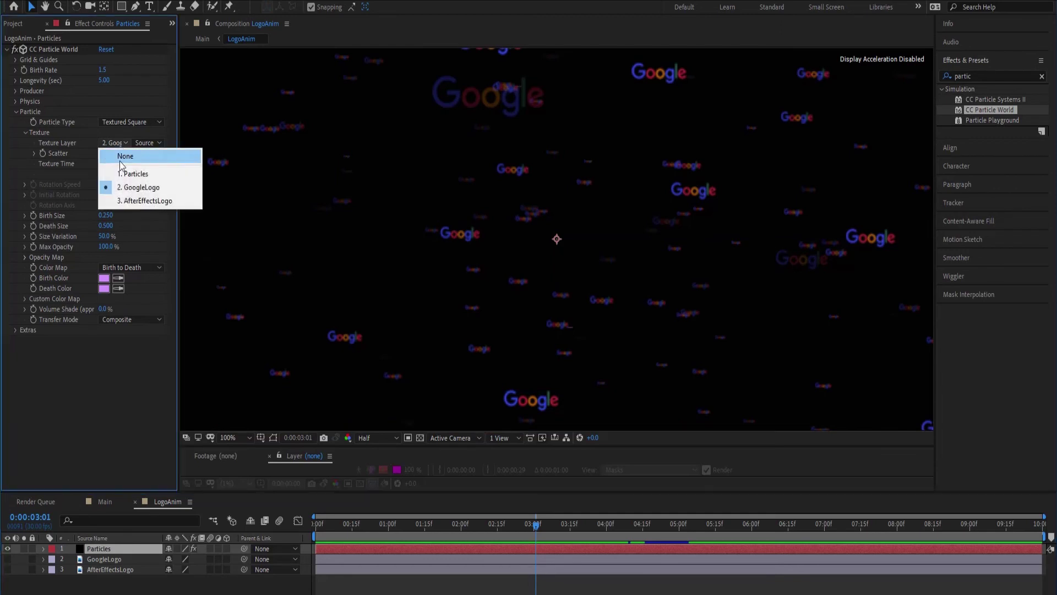
{"action": "left_click", "coordinate": [131, 202]}
Play Main from frame 0 at Full viewer resolution.
{"action": "left_click", "coordinate": [102, 501]}
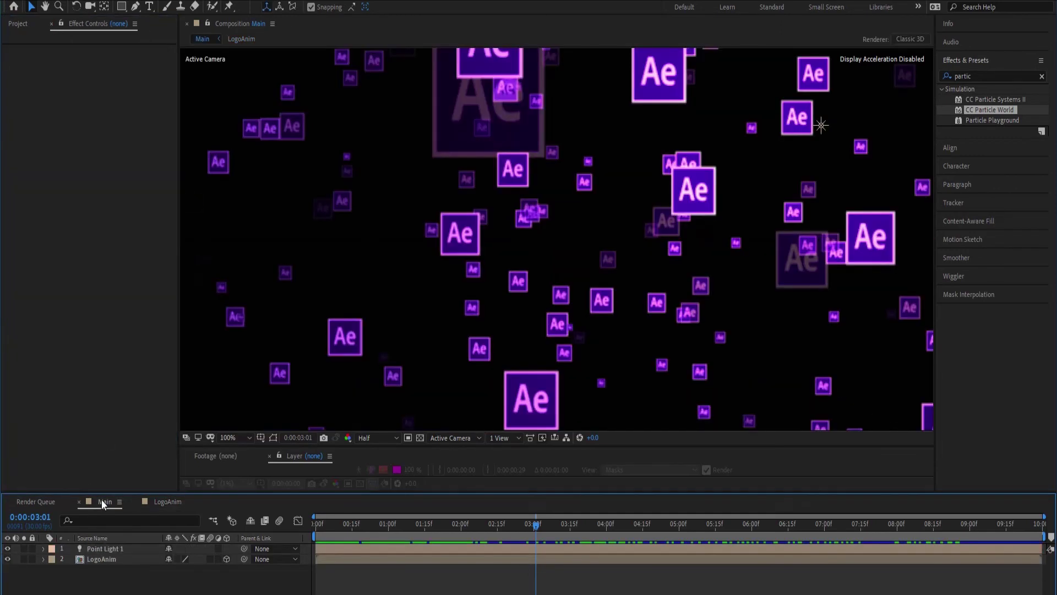
{"action": "mouse_move", "coordinate": [536, 526]}
{"action": "left_mouse_down"}
{"action": "mouse_move", "coordinate": [330, 549]}
{"action": "mouse_move", "coordinate": [555, 583]}
{"action": "mouse_move", "coordinate": [732, 591]}
{"action": "left_mouse_up"}
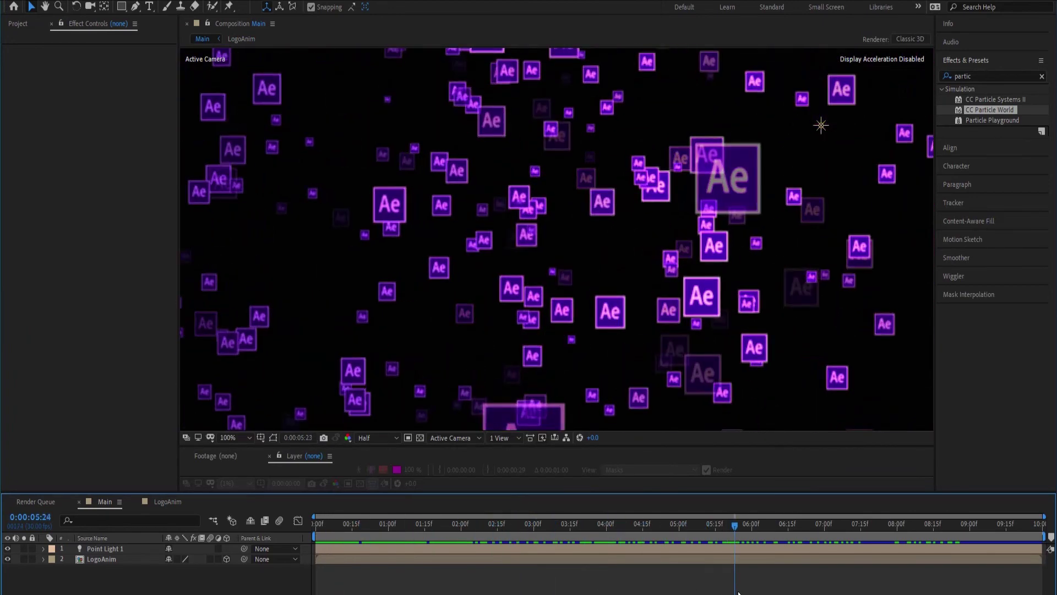
{"action": "mouse_move", "coordinate": [731, 591]}
{"action": "left_mouse_down"}
{"action": "mouse_move", "coordinate": [342, 579]}
{"action": "mouse_move", "coordinate": [317, 589]}
{"action": "left_mouse_up"}
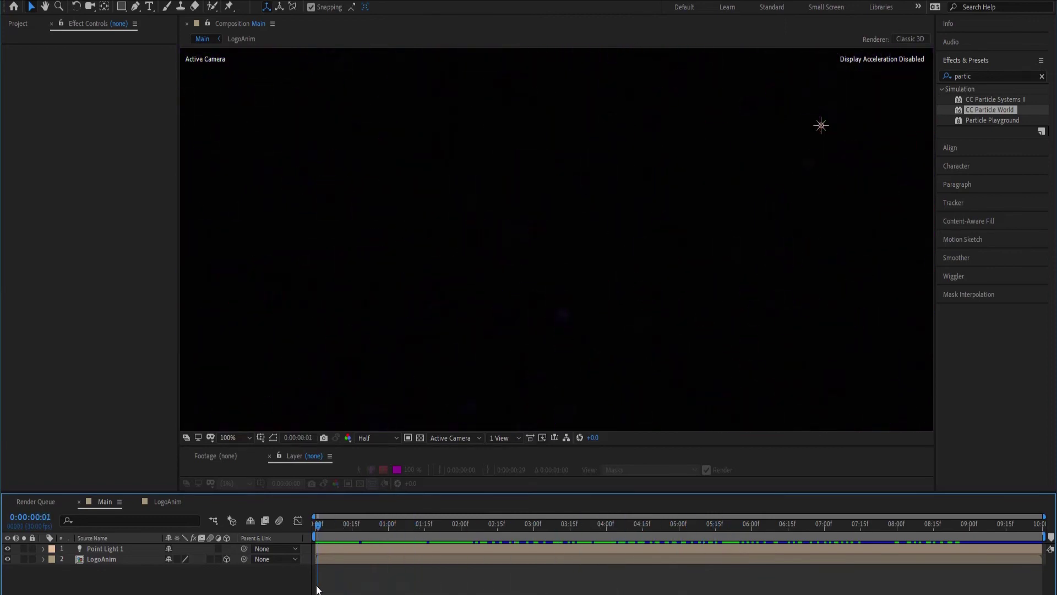
{"action": "left_click", "coordinate": [378, 436]}
{"action": "left_click", "coordinate": [382, 461]}
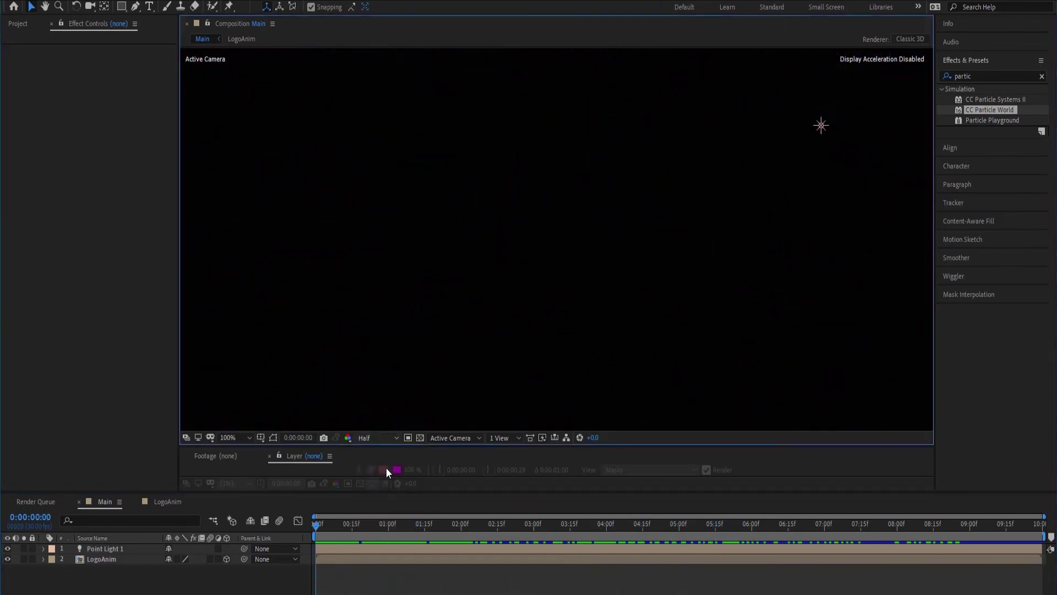
{"action": "key", "text": "space"}
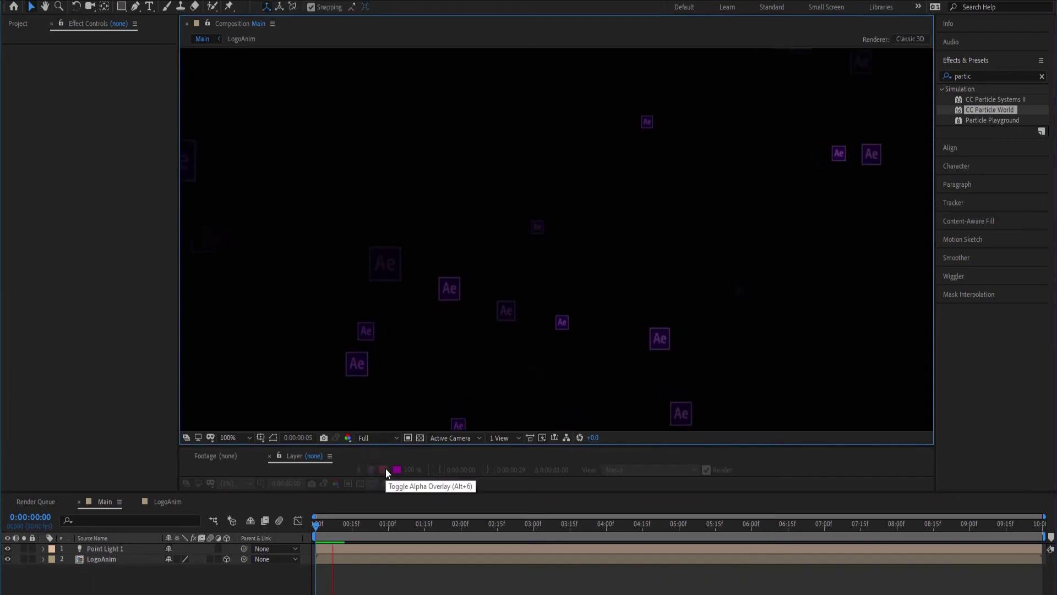